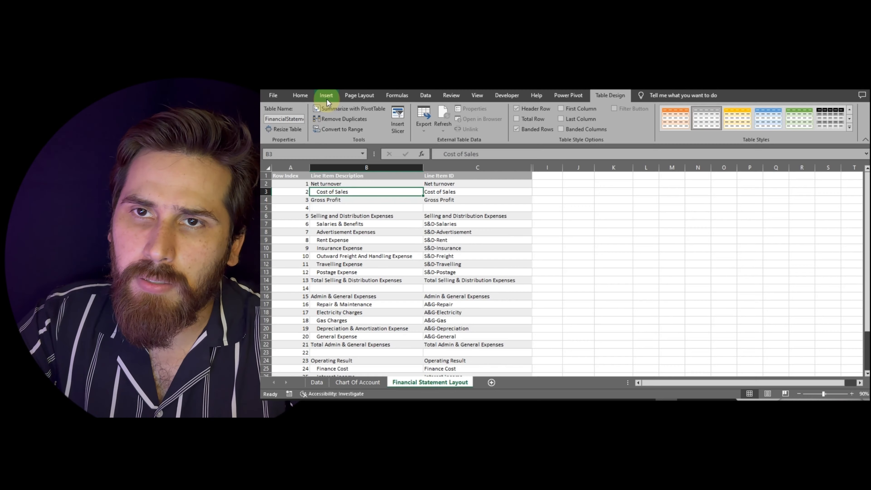
- Choose the Em Space special character for indenting the Cost of Sales line item description
click(326, 96)
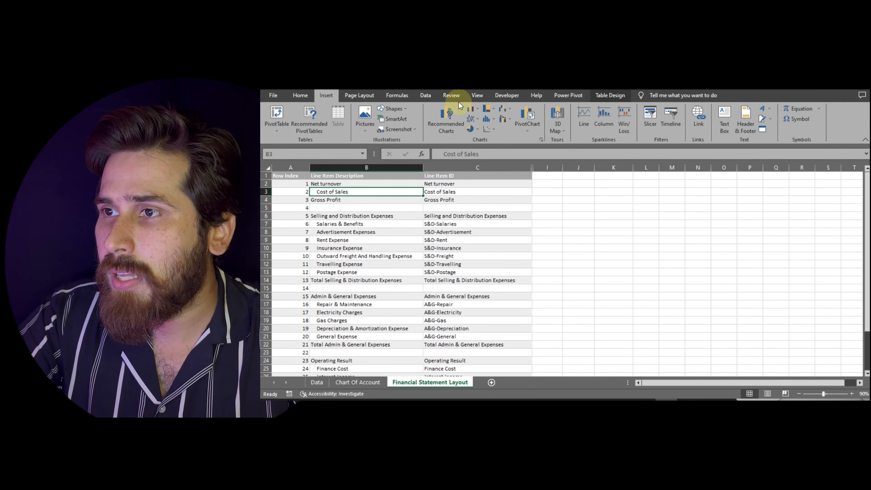
click(799, 119)
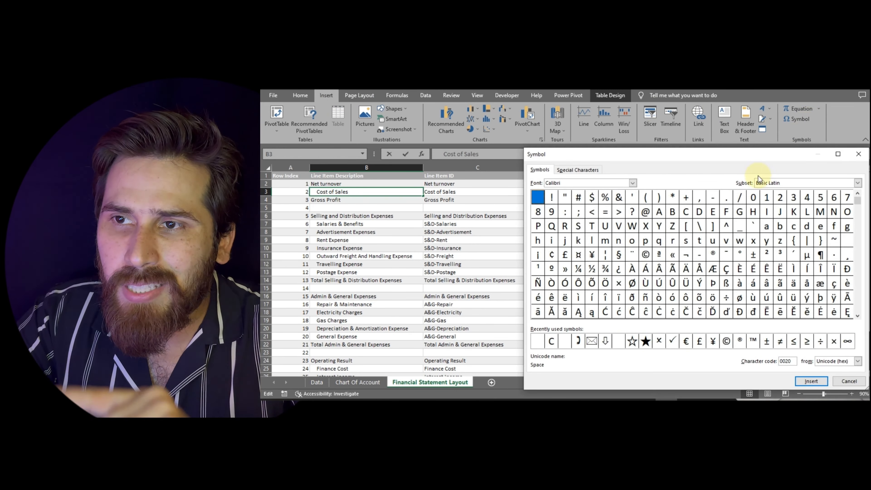
click(587, 170)
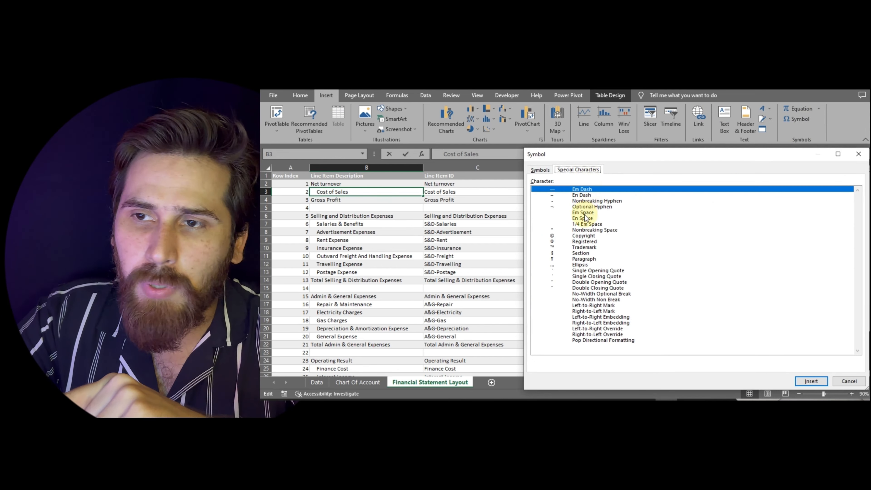
click(584, 212)
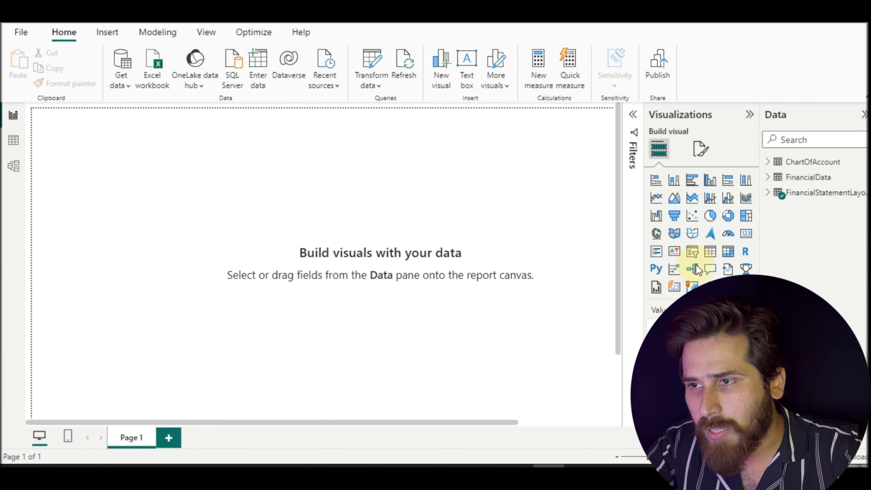
- In Power BI, add a table visual to Page 1 with Line Item Description from the FinancialStatementLayout table
click(714, 256)
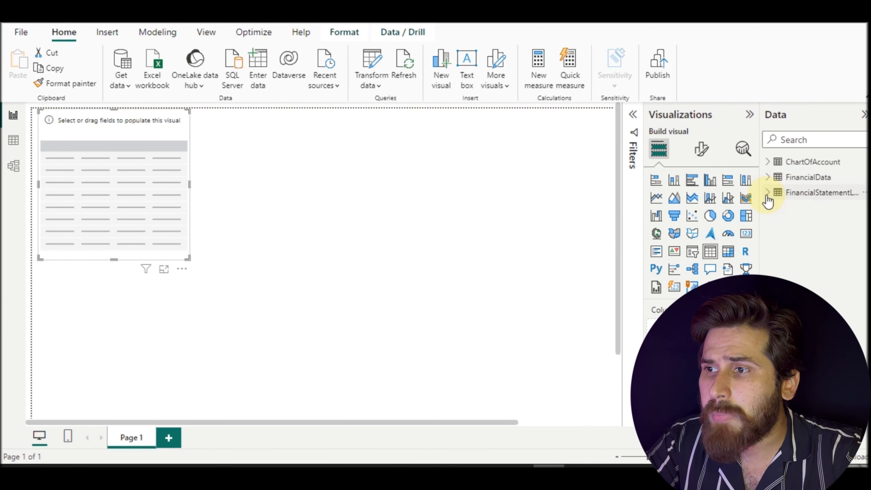
click(767, 192)
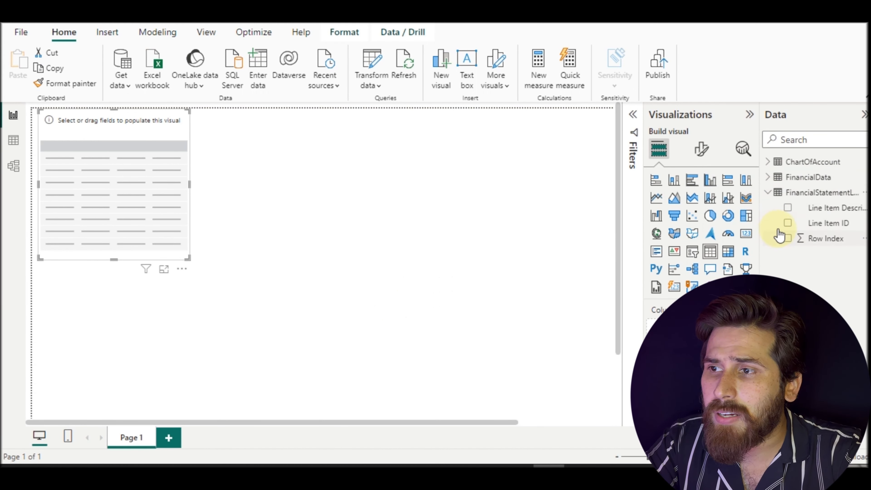
click(788, 208)
- Enlarge the table visual to fill most of the page, reposition it and review the listed line items
drag(187, 259, 558, 405)
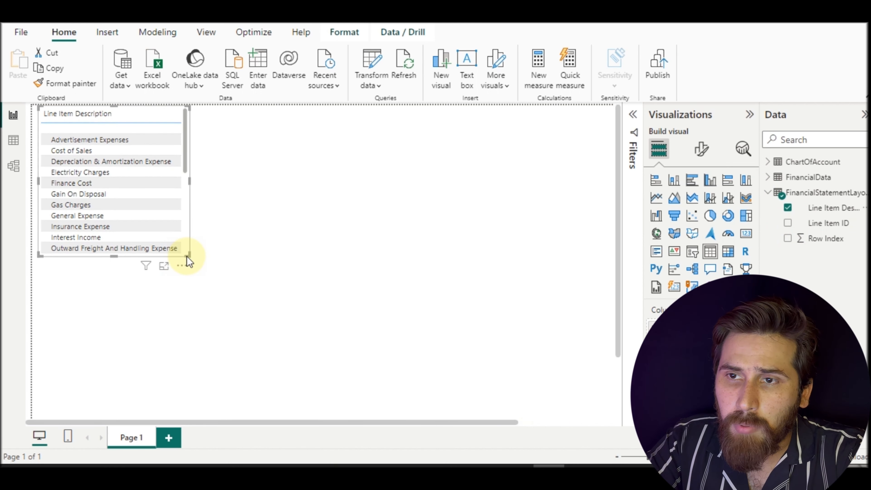
drag(188, 261, 525, 404)
drag(472, 317, 531, 324)
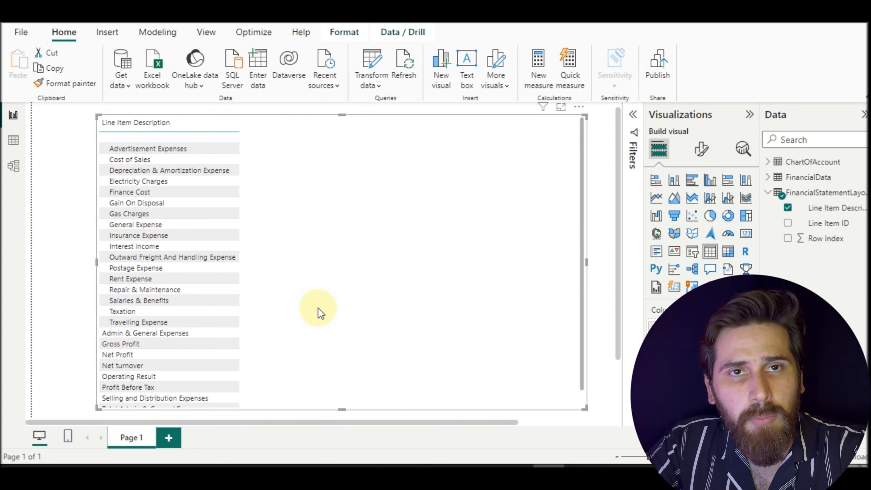
scroll(318, 307, down, 5)
scroll(315, 320, up, 3)
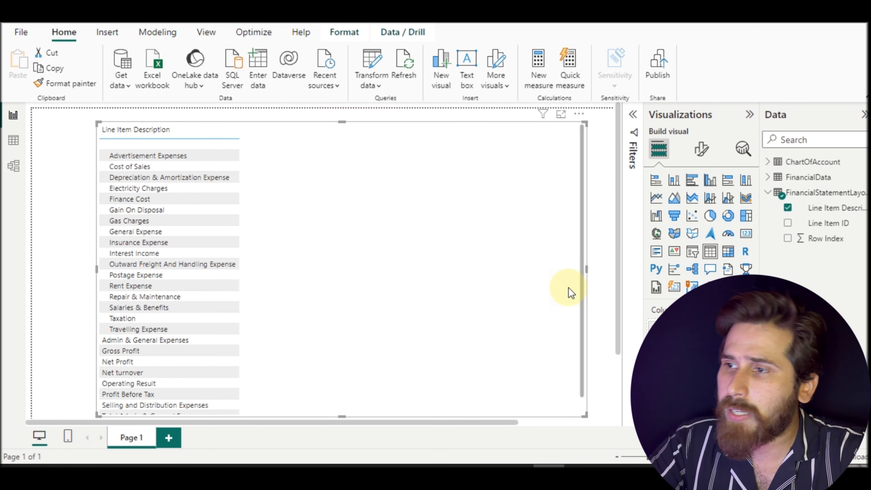
- Try to sort the Line Item Description column by Row Index
click(822, 213)
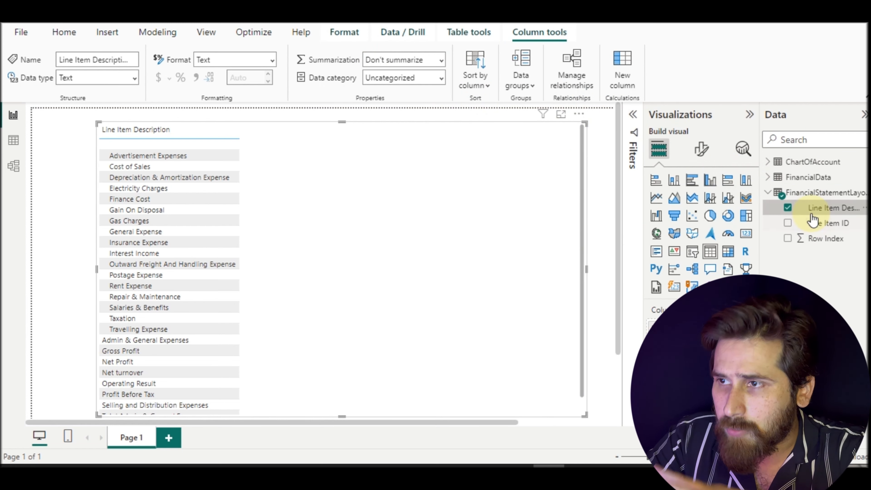
click(521, 82)
click(486, 84)
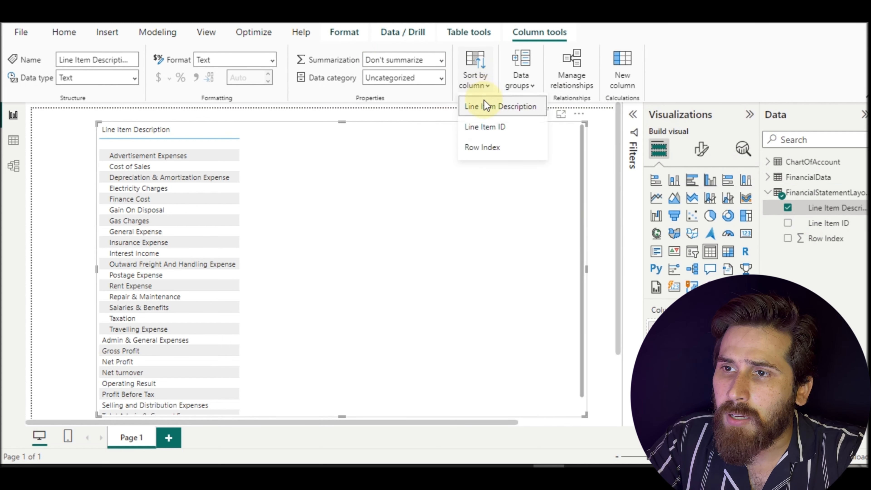
click(502, 149)
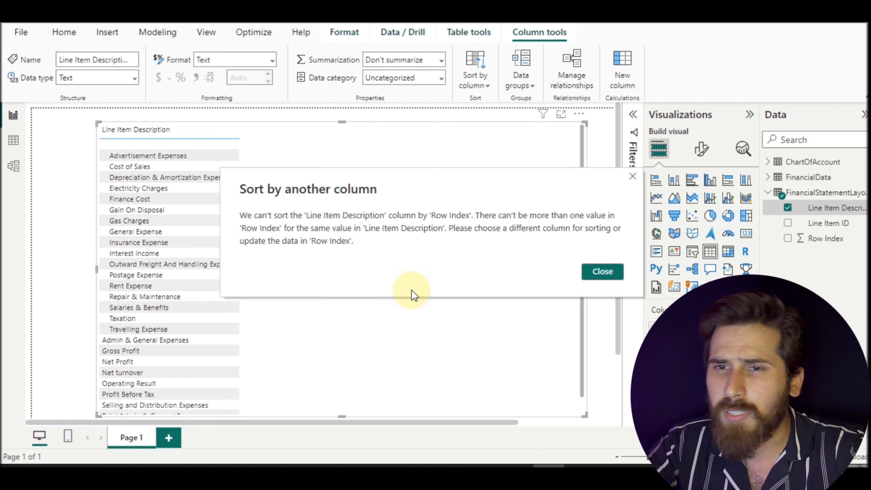
key(Escape)
- Check the blank line item rows in the Excel Financial Statement Layout sheet and return to Power BI
key(alt+Tab)
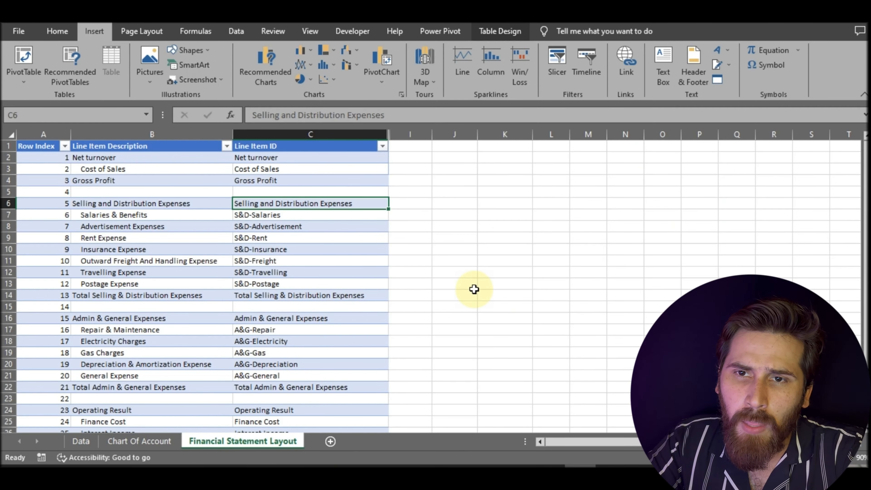
drag(291, 203, 282, 195)
key(alt+Tab)
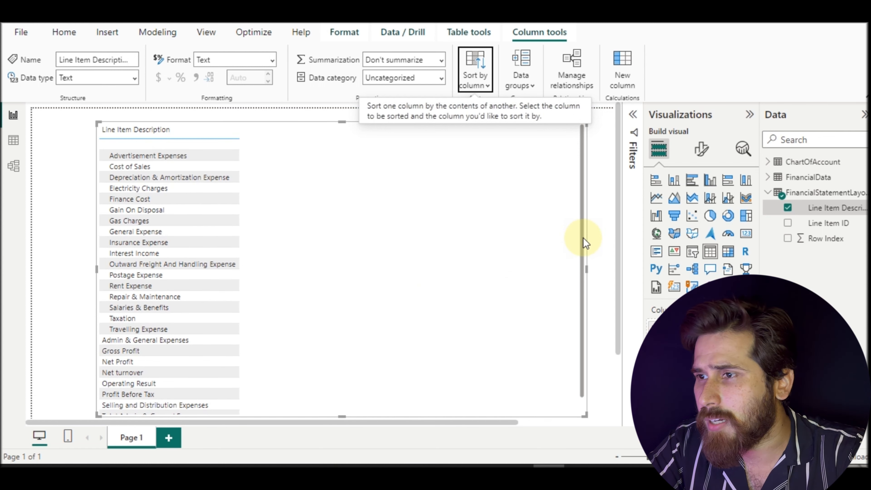
- Filter null values out of Line Item Description in the FinancialStatementLayout query
right_click(817, 200)
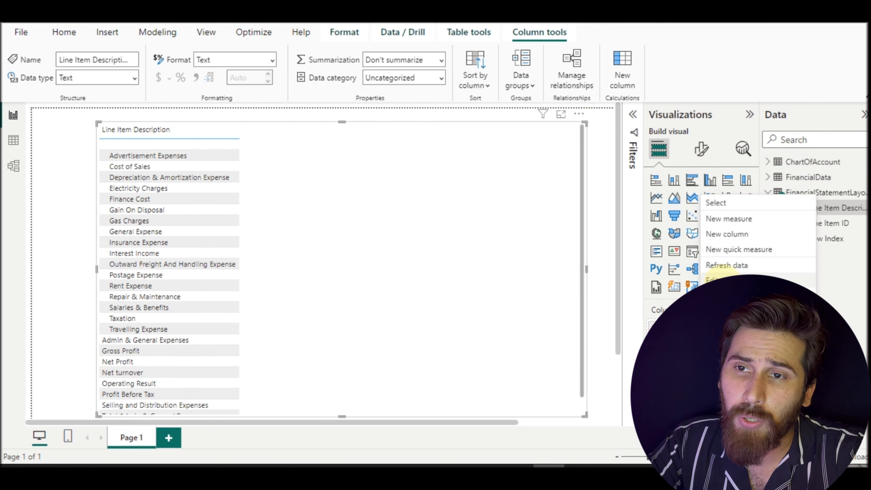
click(720, 279)
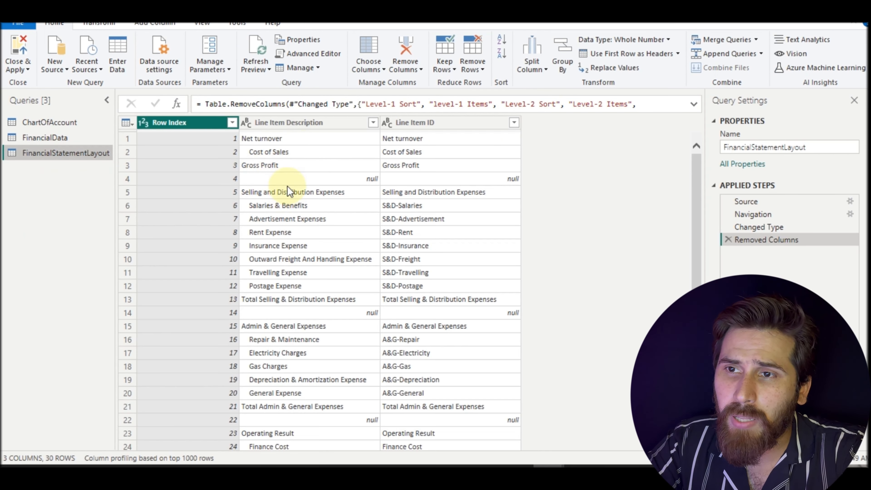
click(373, 122)
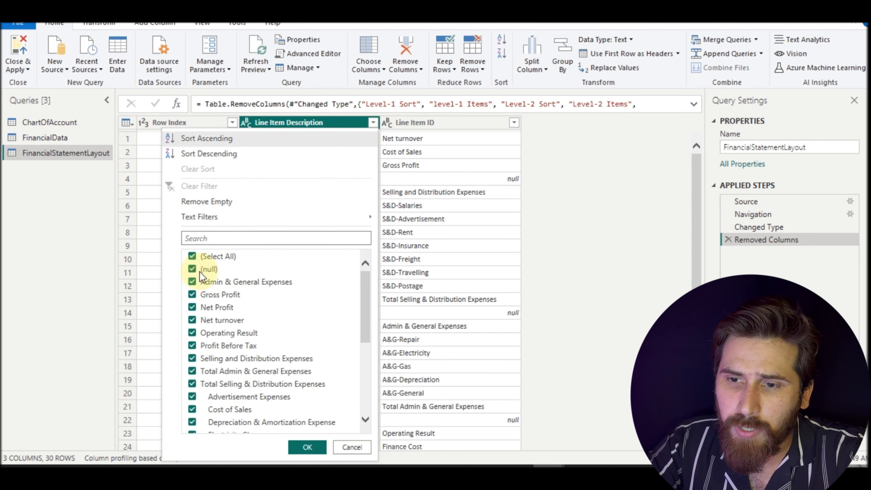
click(197, 271)
click(306, 446)
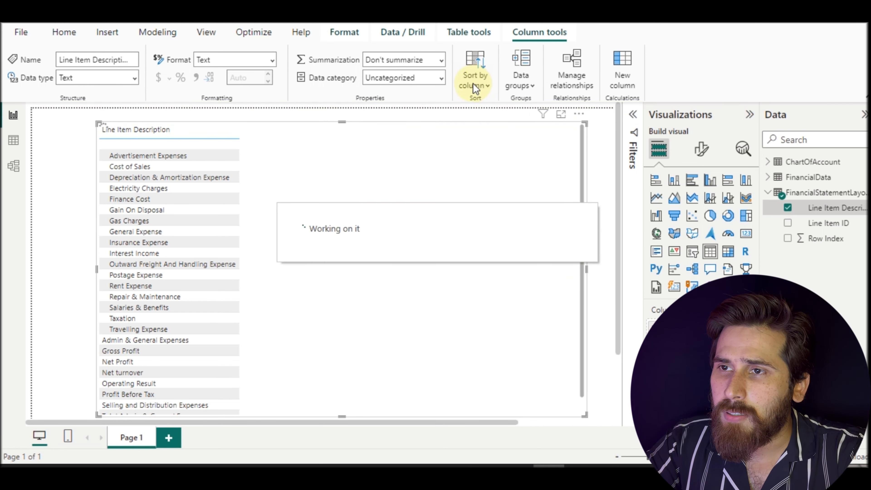
- Sort the Line Item Description column by Row Index and check the order in the table visual
click(474, 84)
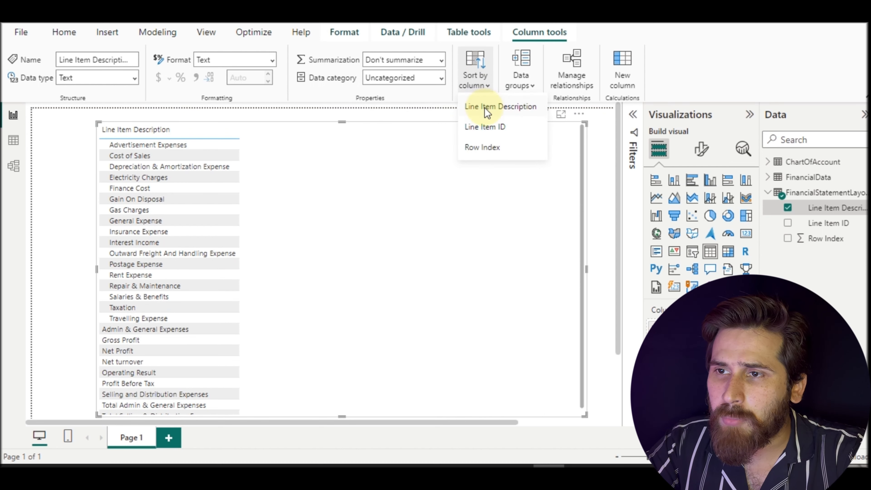
click(487, 149)
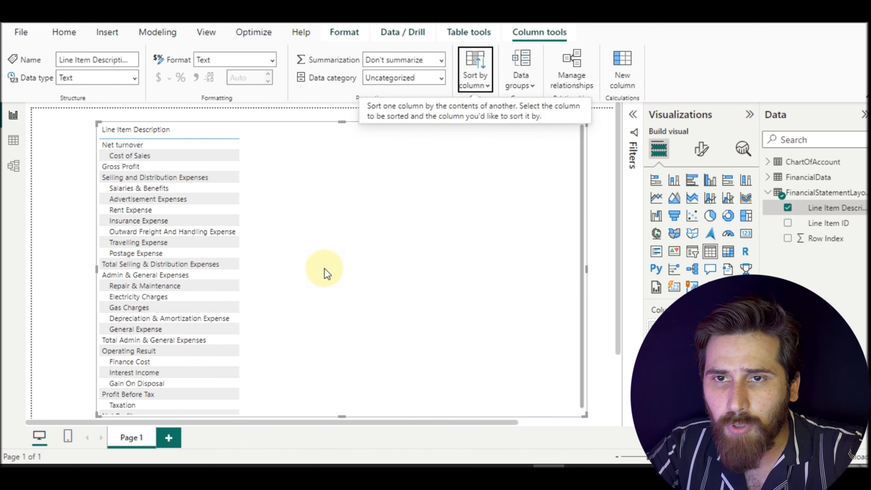
click(610, 428)
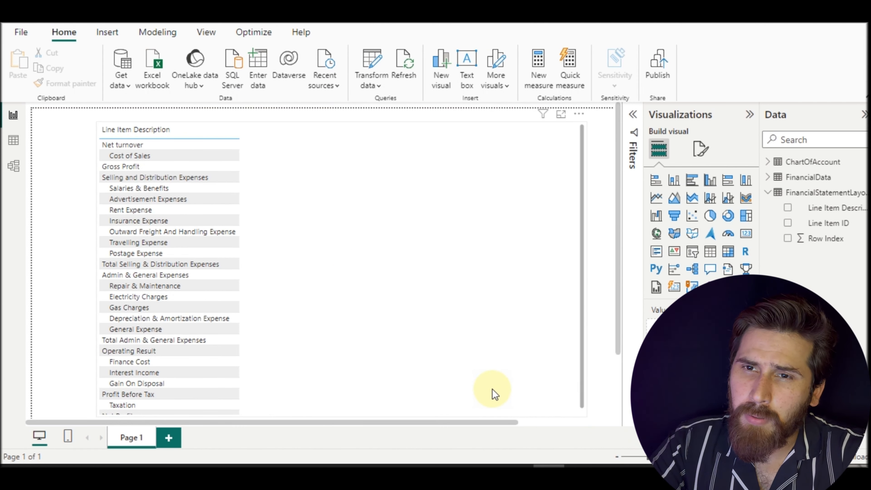
click(396, 317)
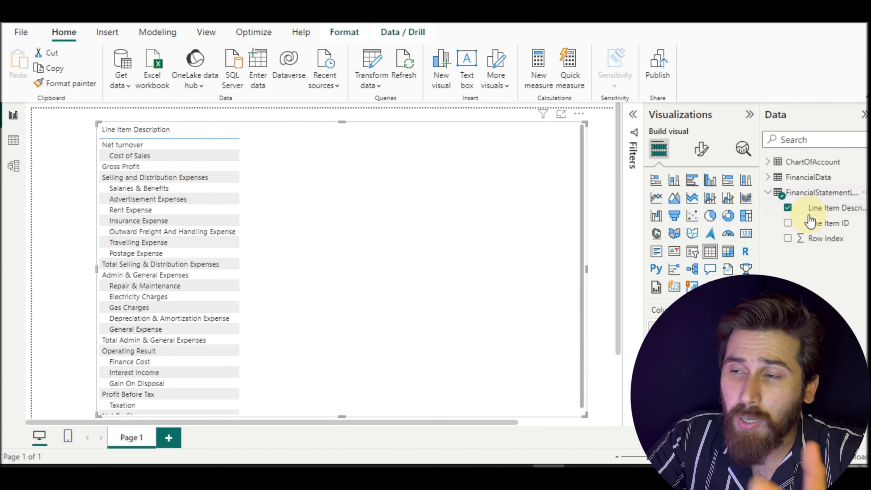
- Delete the Filtered Rows step from the FinancialStatementLayout query and review the blank spacer rows in the table visual
right_click(821, 198)
click(735, 264)
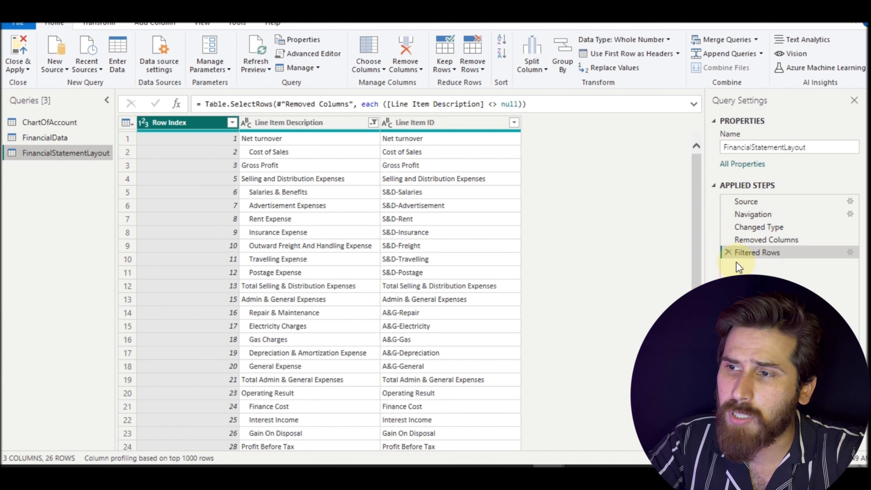
click(727, 252)
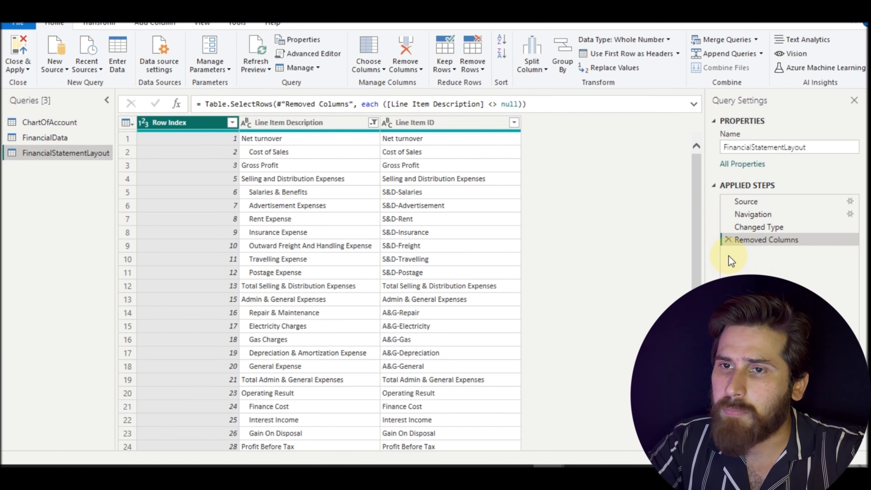
click(350, 178)
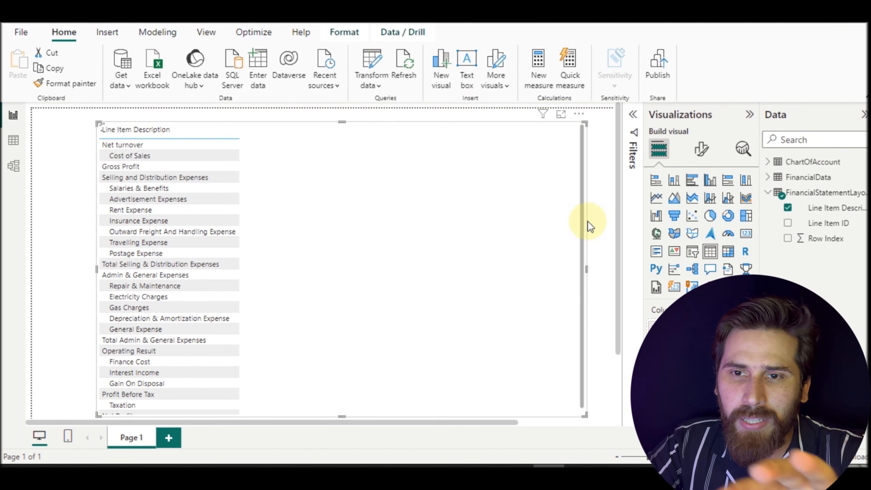
scroll(331, 290, down, 3)
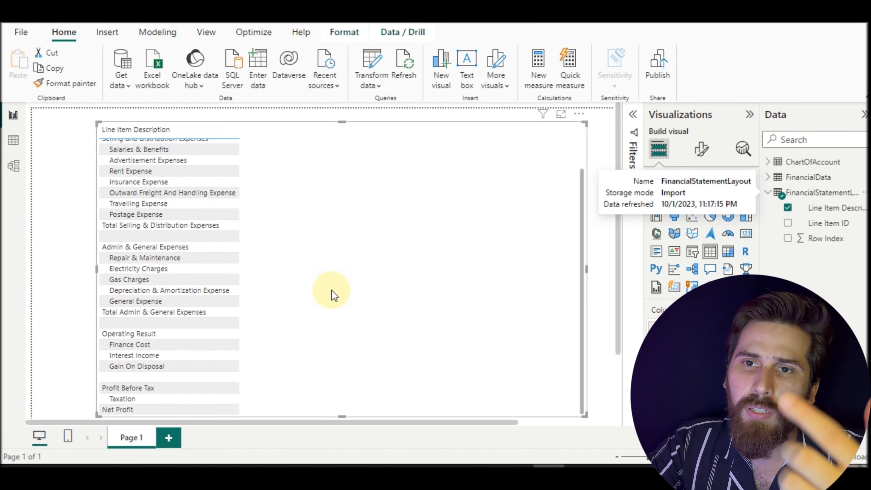
scroll(297, 284, up, 3)
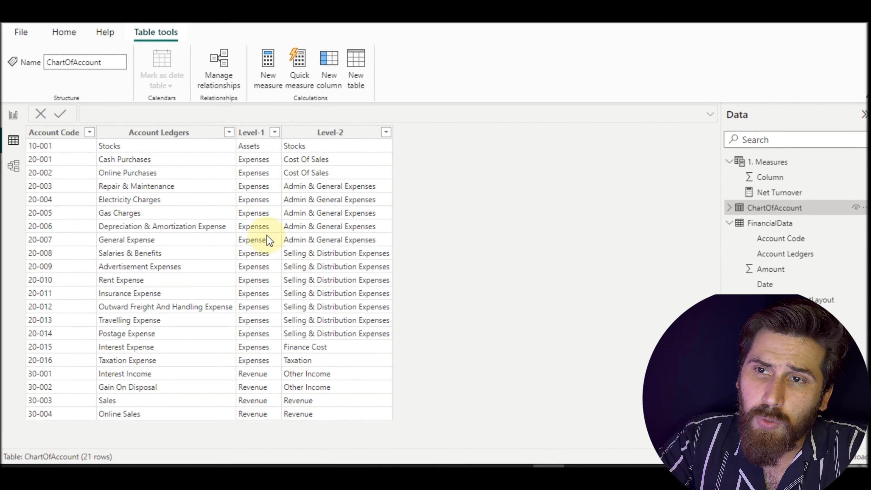
- Examine how the ChartOfAccount table classifies ledgers in its Level-1 and Level-2 columns, especially Other Income and Revenue
click(255, 239)
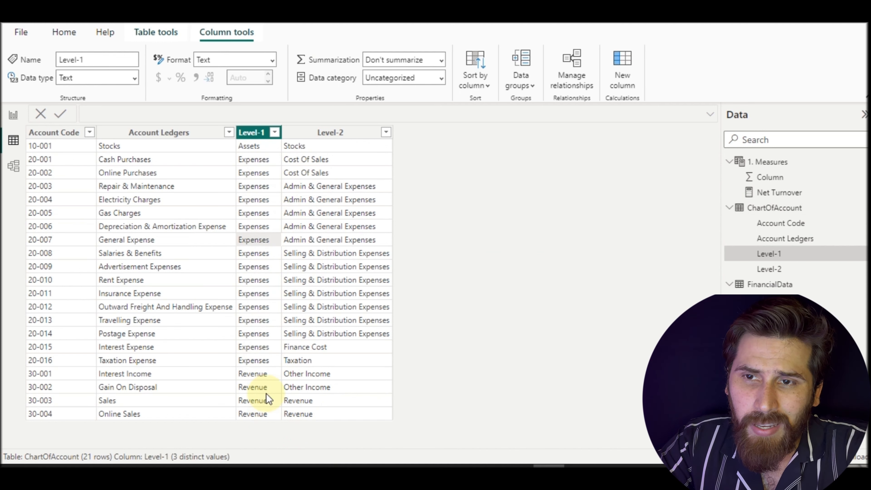
click(301, 373)
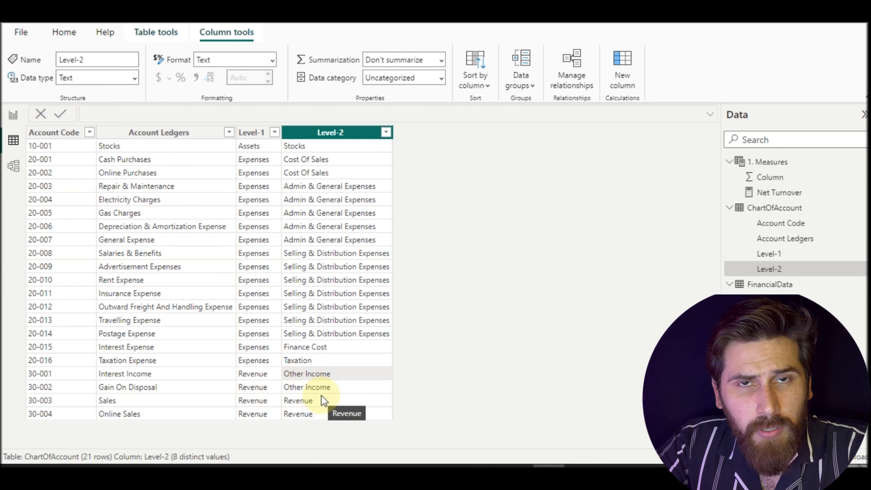
click(297, 398)
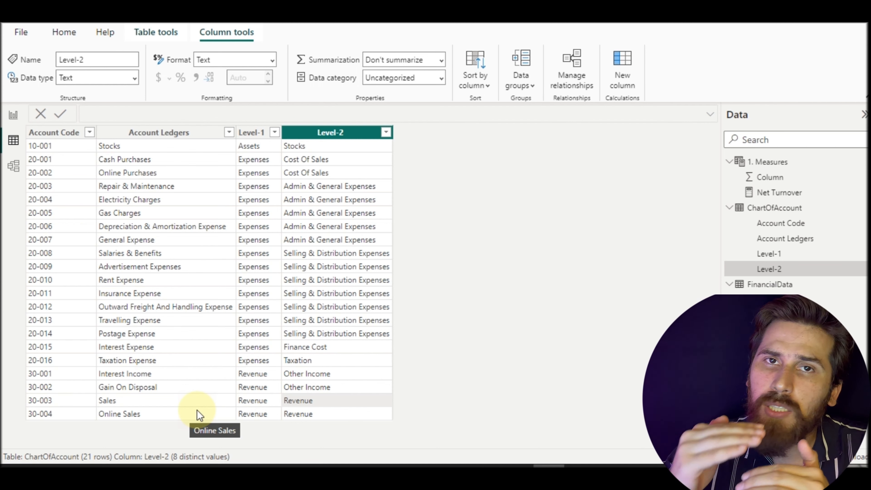
- Return to the report page and create a new measure in the 1. Measures table
click(13, 115)
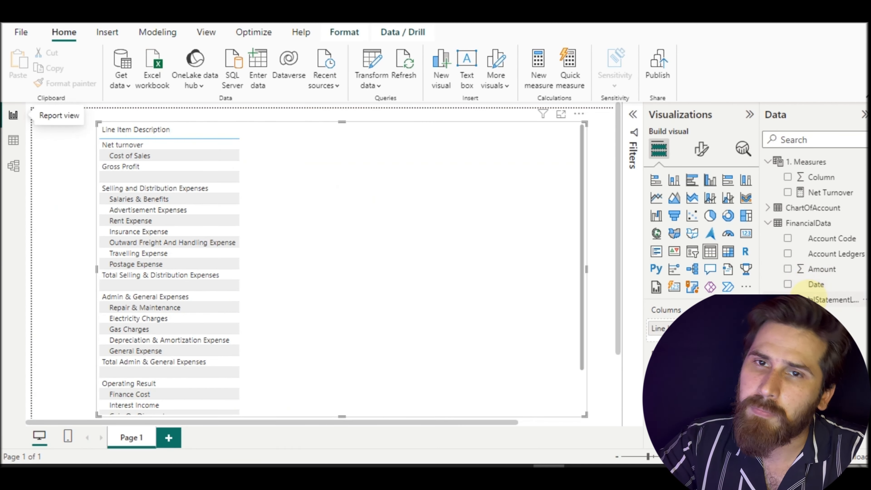
click(803, 298)
click(816, 161)
right_click(824, 171)
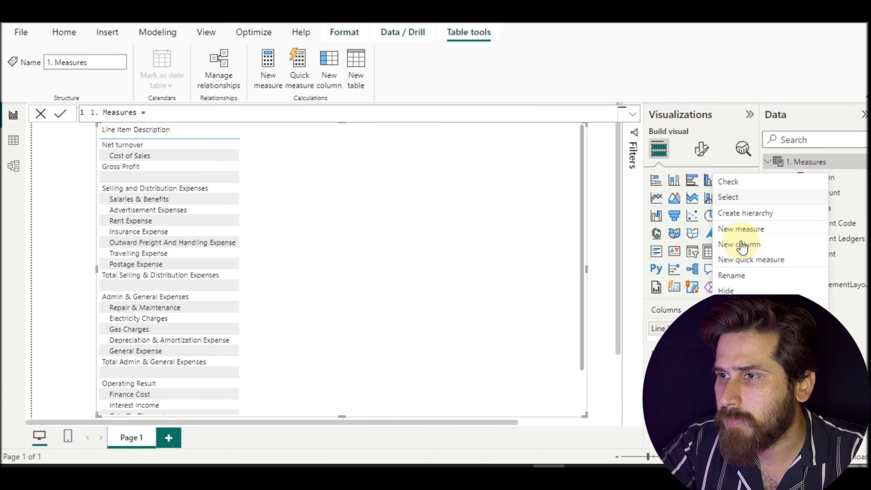
click(741, 230)
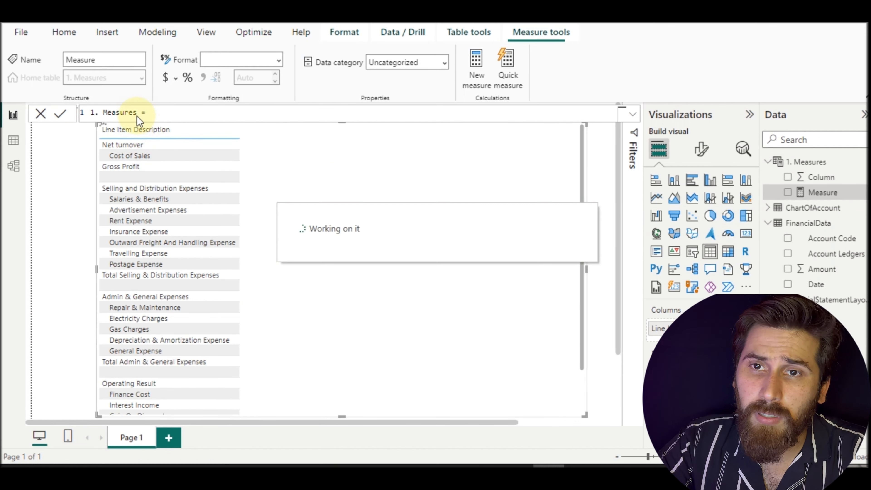
- Name the new measure Net Turnover
click(145, 114)
key(ctrl+Left)
key(ctrl+Left)
key(ctrl+shift+Right)
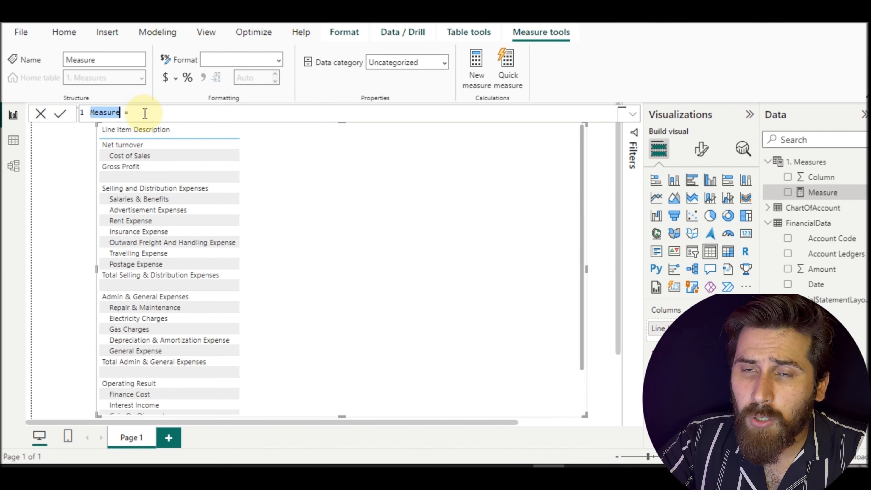
text(net Turn)
text(ovwe)
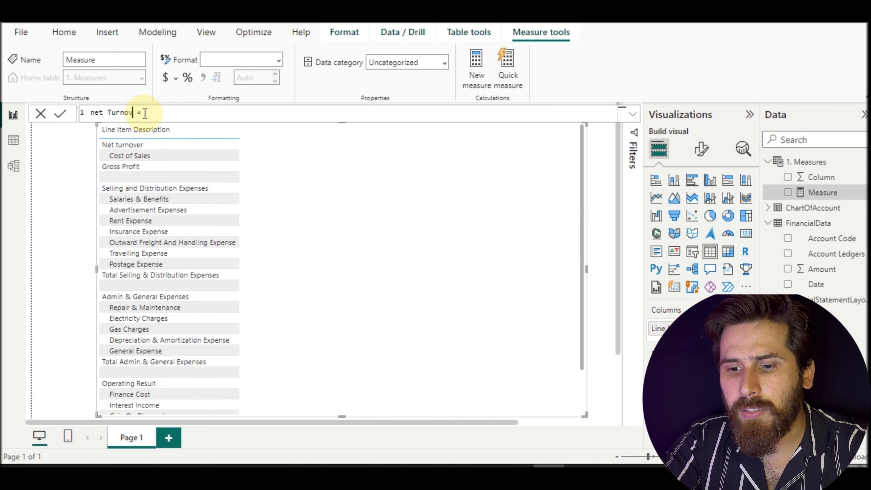
key(ctrl+Left)
key(ctrl+Left)
key(shift+Right)
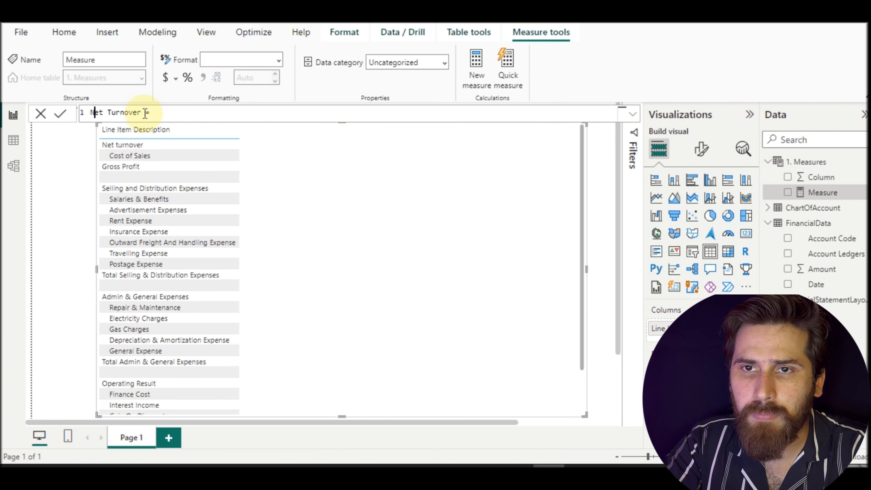
text(N)
key(End)
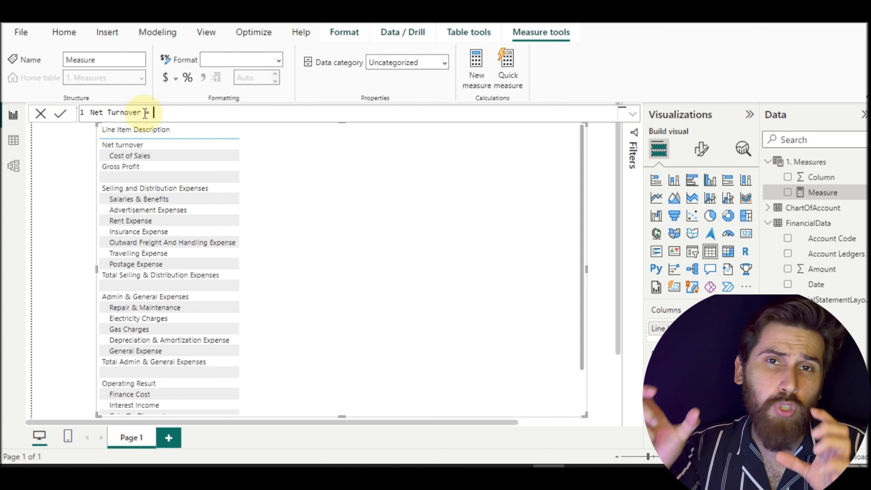
- Enter SUM(FinancialData[Amount]) as the expression of the Net Turnover measure
text(sum)
key(Tab)
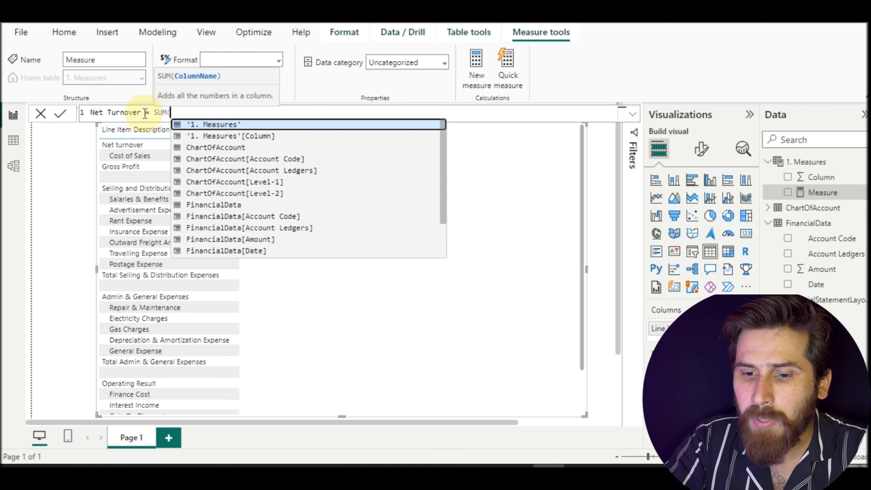
text(amoun)
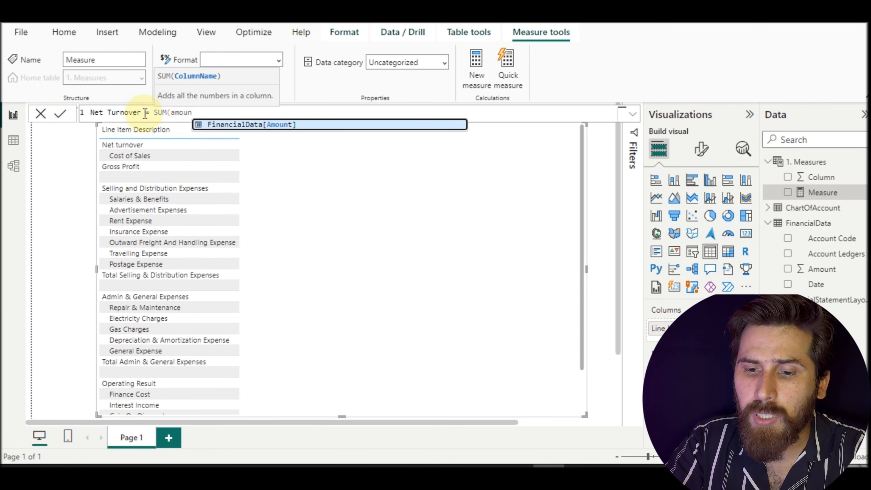
key(Tab)
text(),)
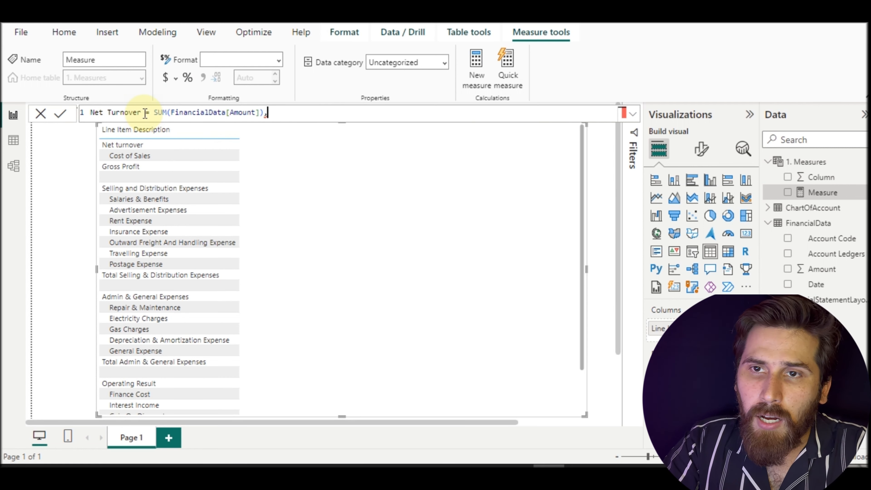
key(BackSpace)
- Wrap the SUM expression in a CALCULATE function and open its filter argument
click(146, 113)
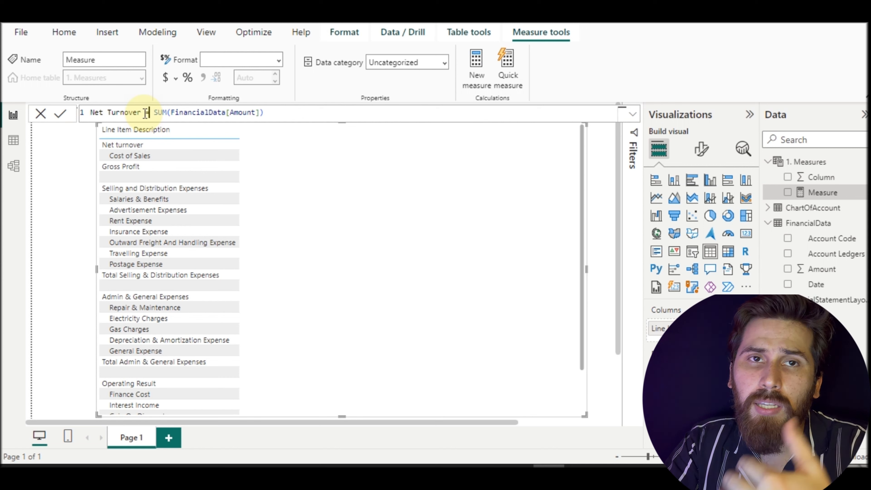
text(CAL)
key(Tab)
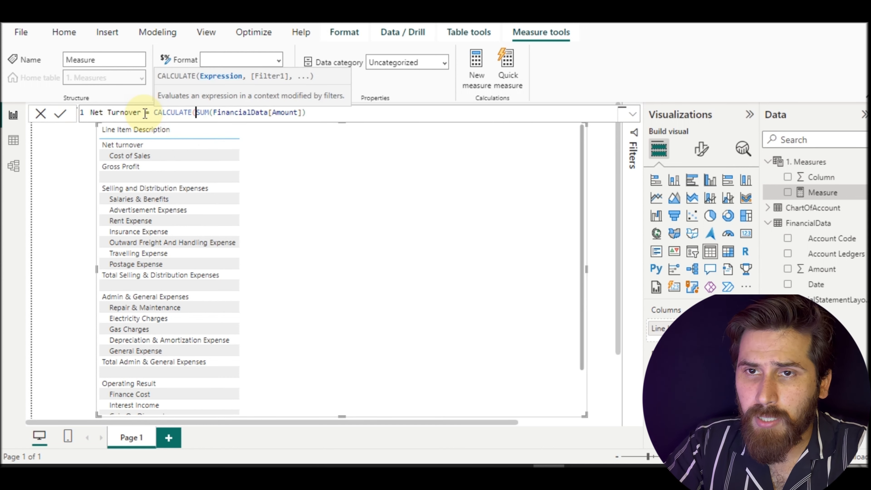
key(End)
text(,)
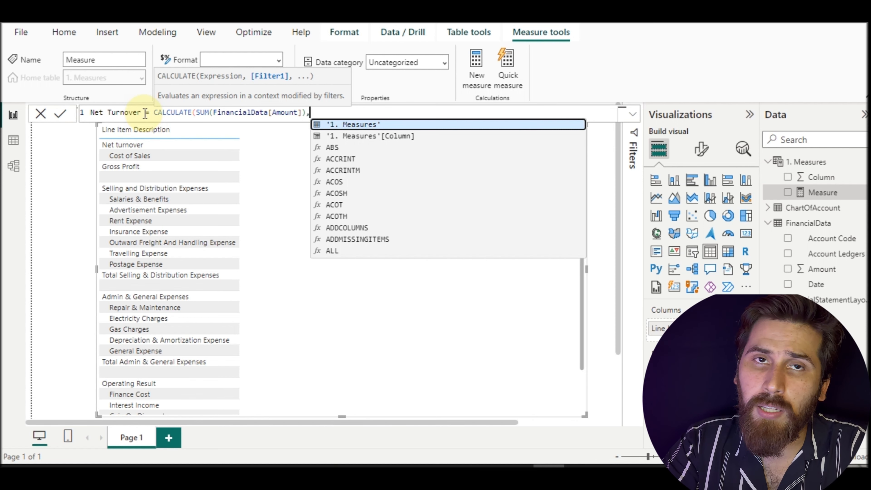
- Filter the calculation by ChartOfAccount[Level-2]="Revenue" and commit the Net Turnover measure
text(level)
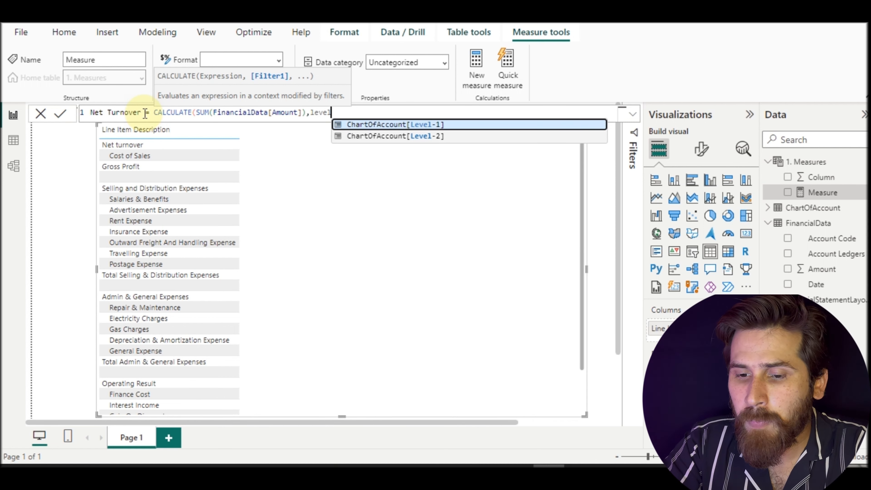
key(Down)
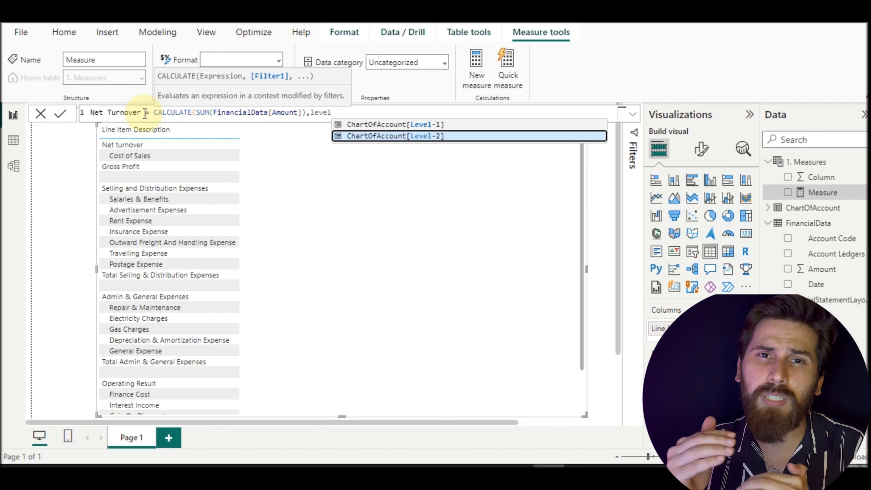
key(Tab)
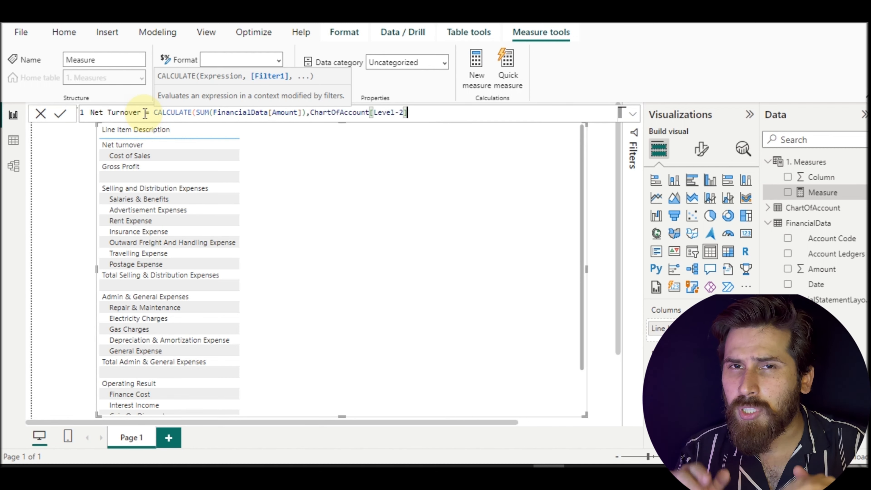
key(Return)
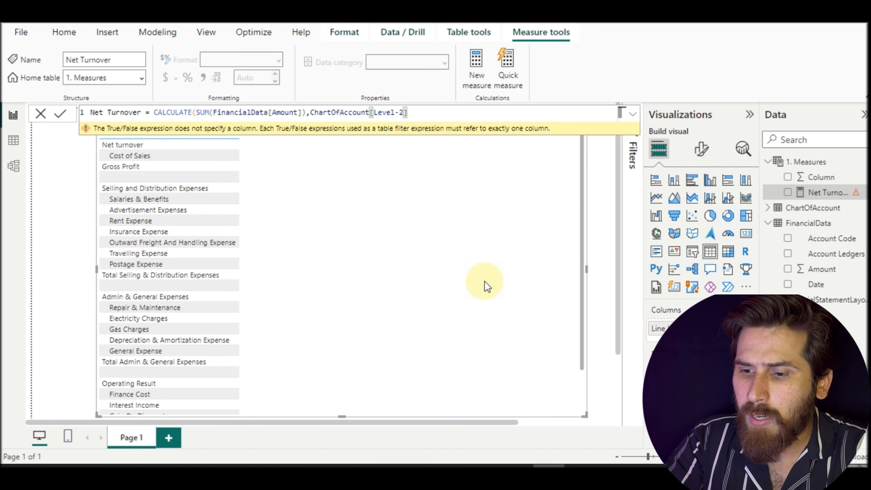
text(=")
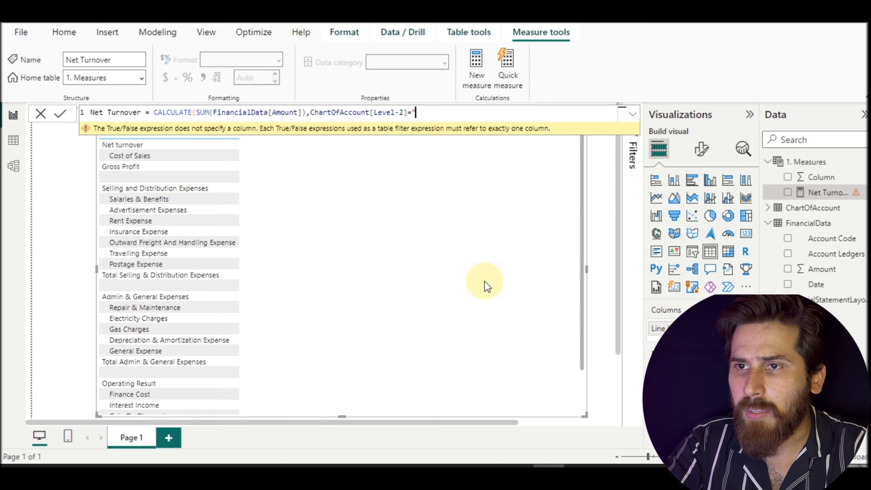
text(Rev)
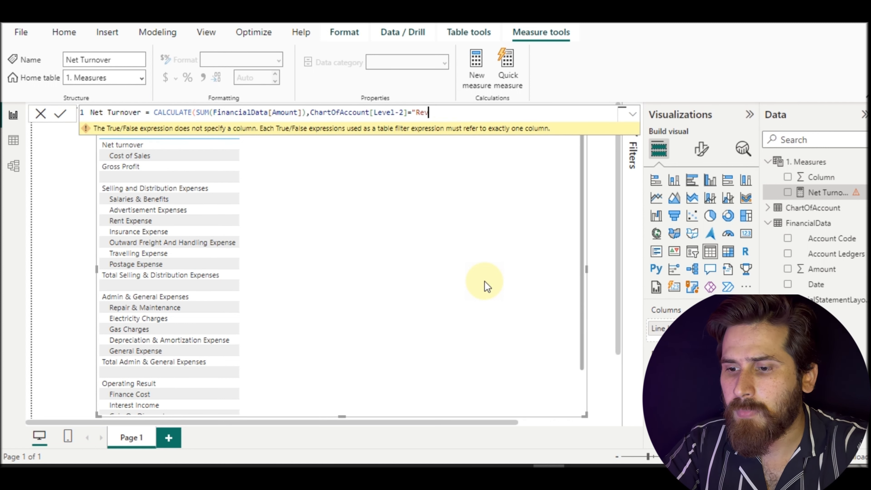
text(enue"))
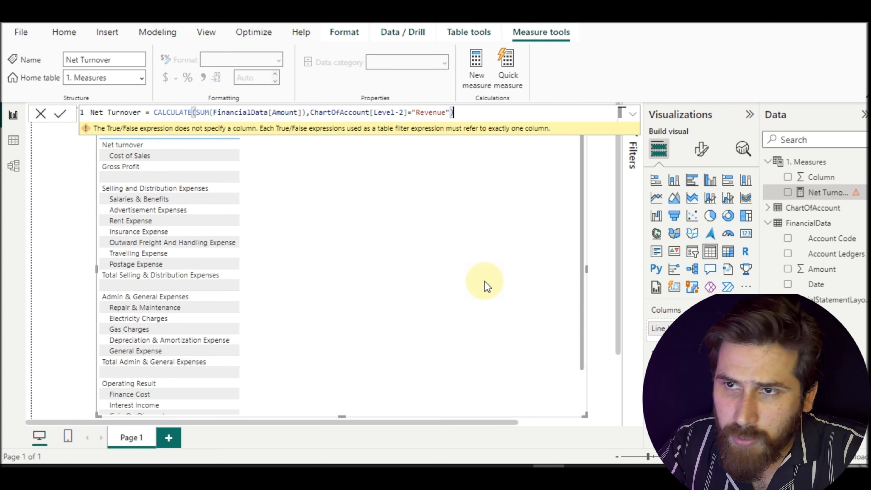
key(Return)
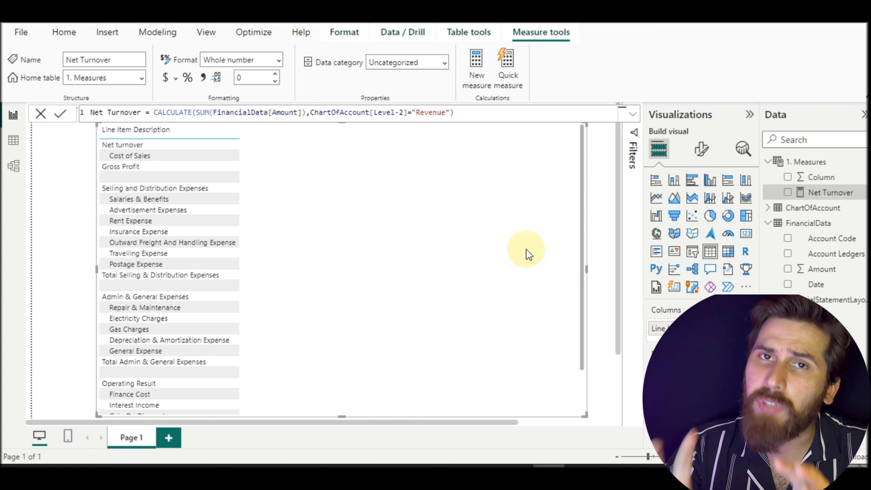
- Add the Net Turnover measure to the table visual to preview it and remove it again
click(787, 192)
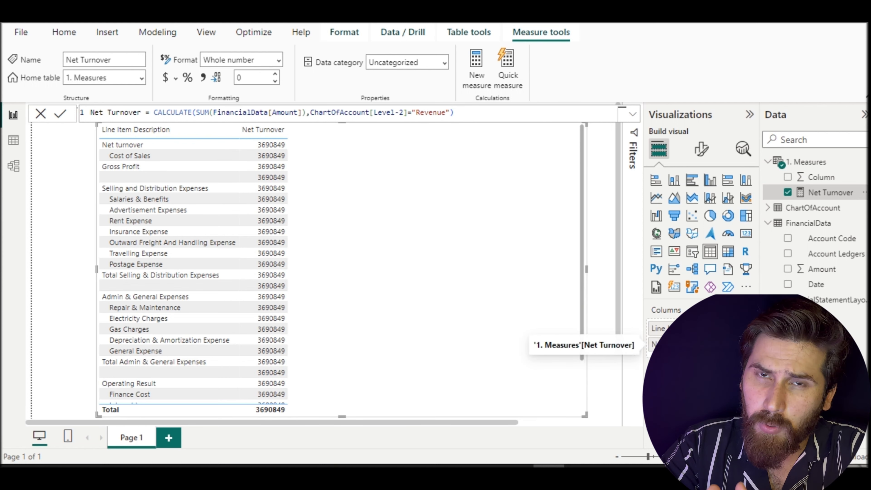
click(820, 193)
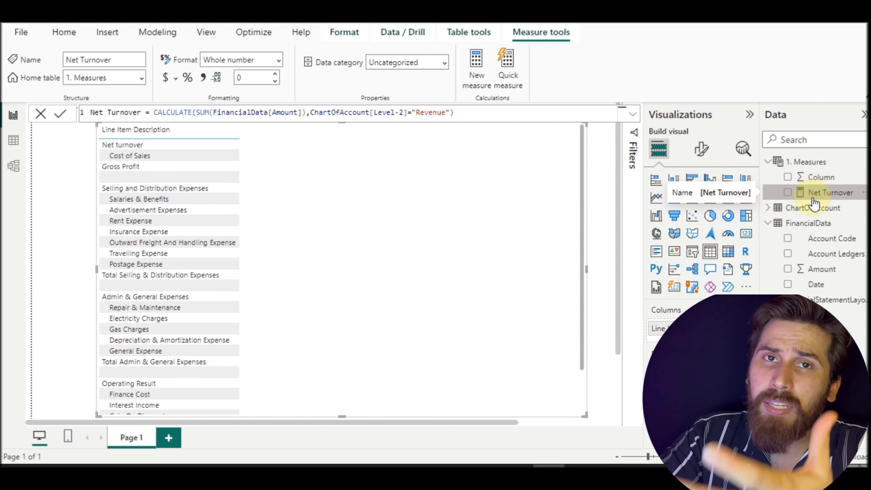
- Create another measure in the 1. Measures table and name it Cost of Sales
right_click(820, 199)
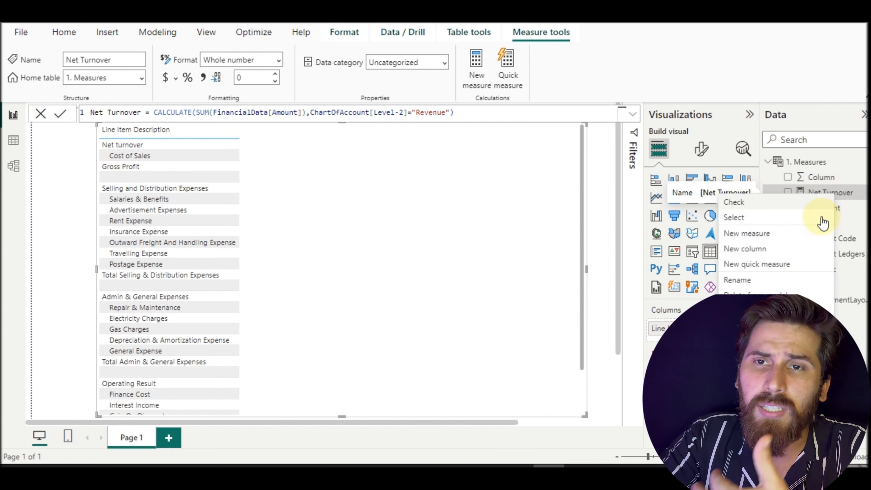
click(744, 234)
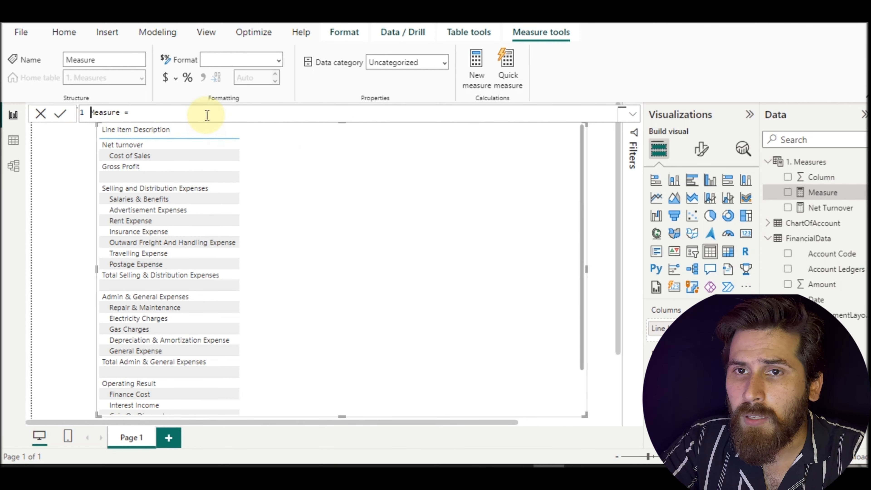
text(Cost of Sal)
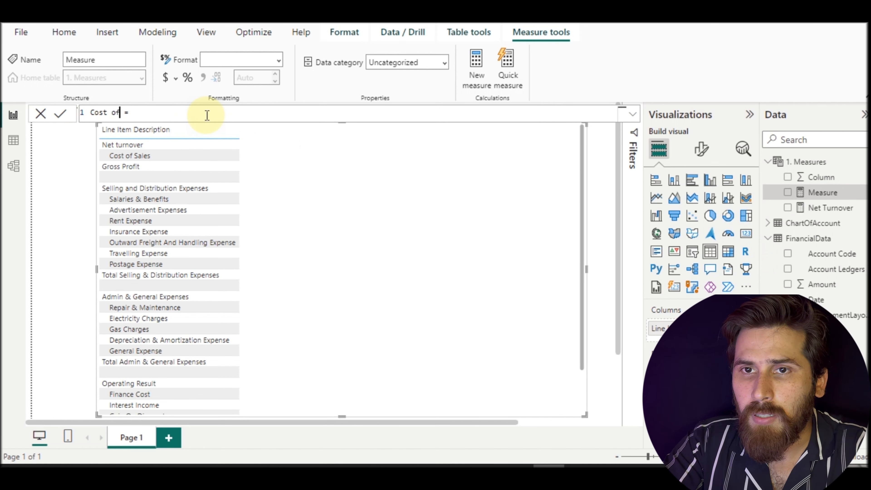
text(es)
key(End)
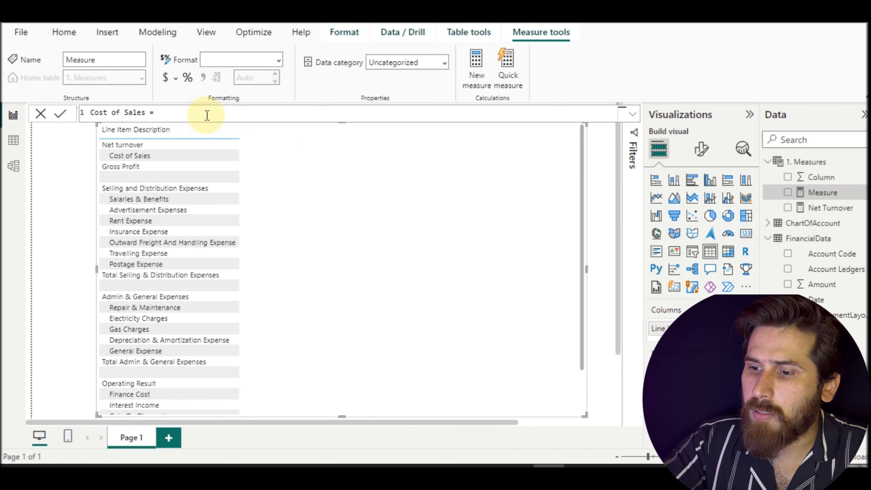
- Begin the Cost of Sales formula with CALCULATE over SUM(FinancialData[Amount])
text(CALCULATE(SUM()
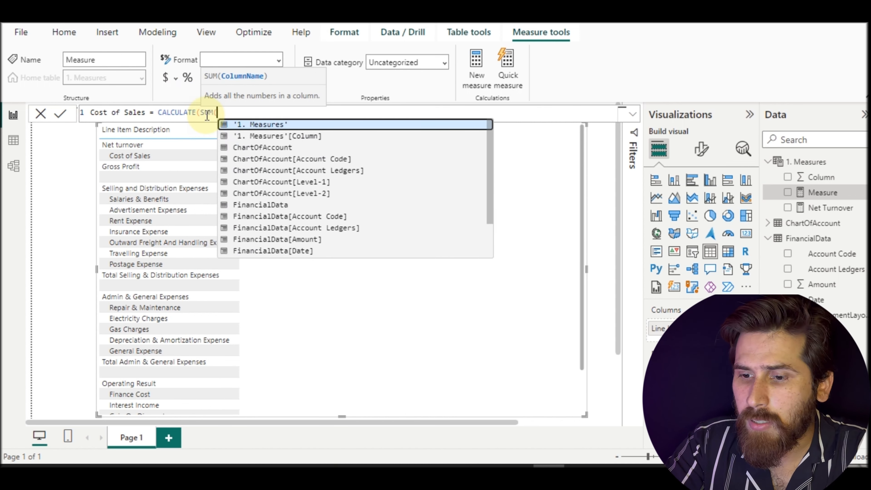
text(fin)
key(Down)
key(Down)
key(Down)
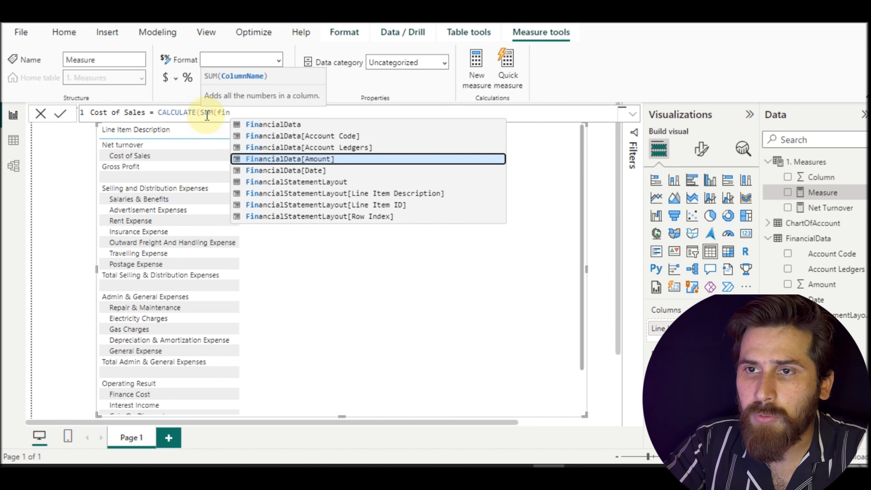
key(Tab)
text(),)
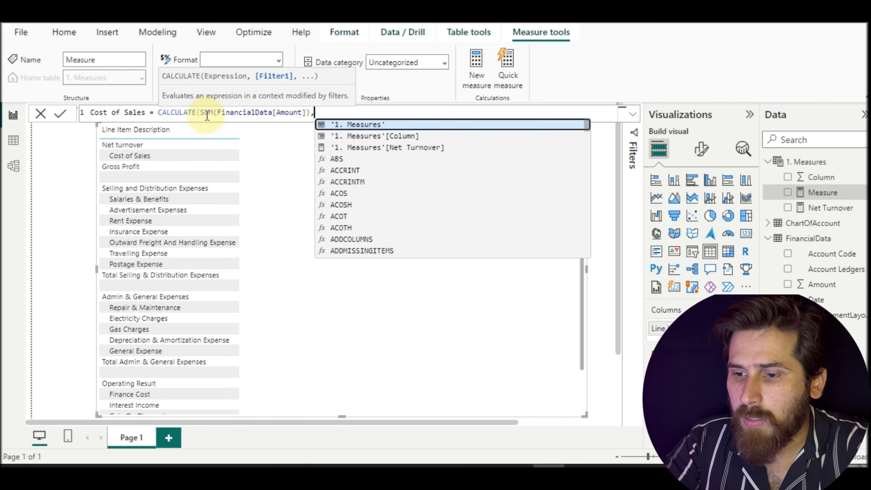
- Add a filter condition on the ChartOfAccount[Level-2] column to the Cost of Sales formula
text(level)
key(Tab)
key(BackSpace)
key(BackSpace)
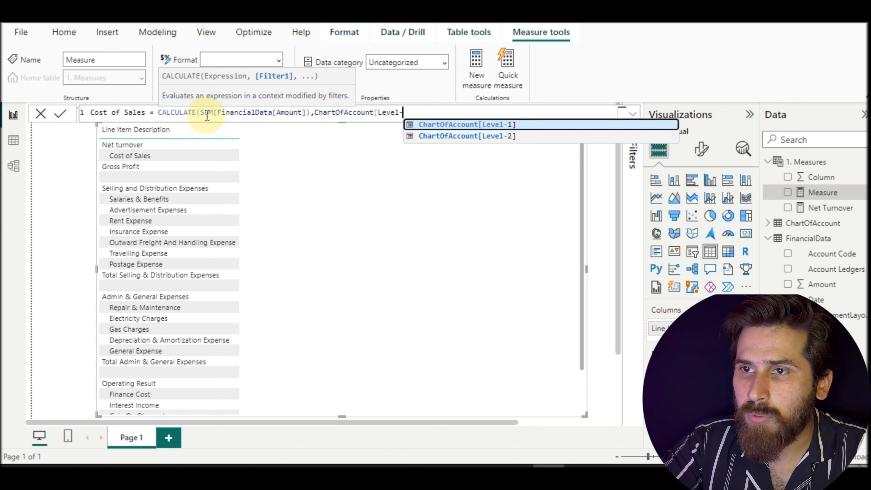
text(2]=")
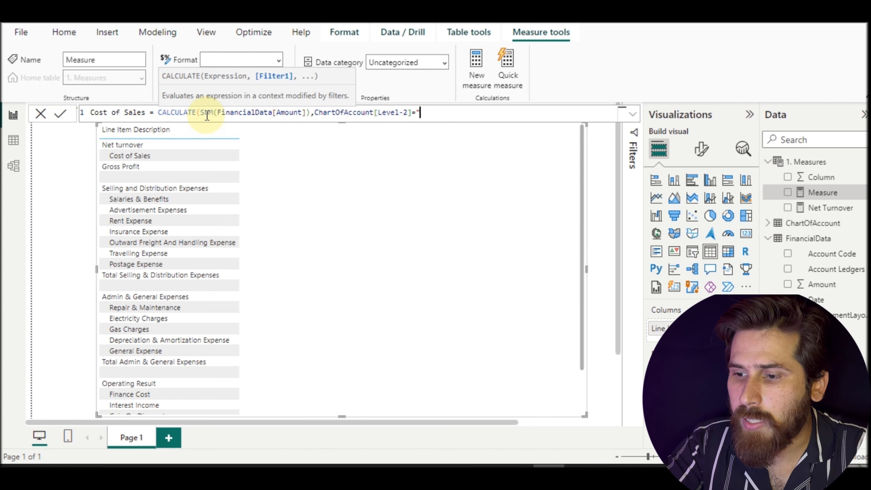
- Switch to the Excel workbook and check the Cost of Sales wording in the Financial Statement Layout sheet
key(alt+Tab)
key(Down)
key(Up)
key(Up)
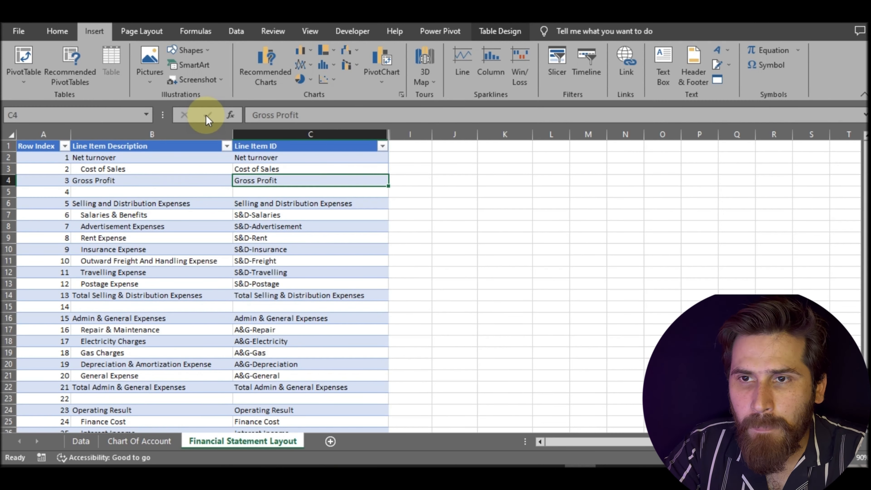
- Return to Power BI, complete the Level-2 filter with "Cost of Sales" and commit the measure
key(alt+Tab)
text(Cost of Sales)
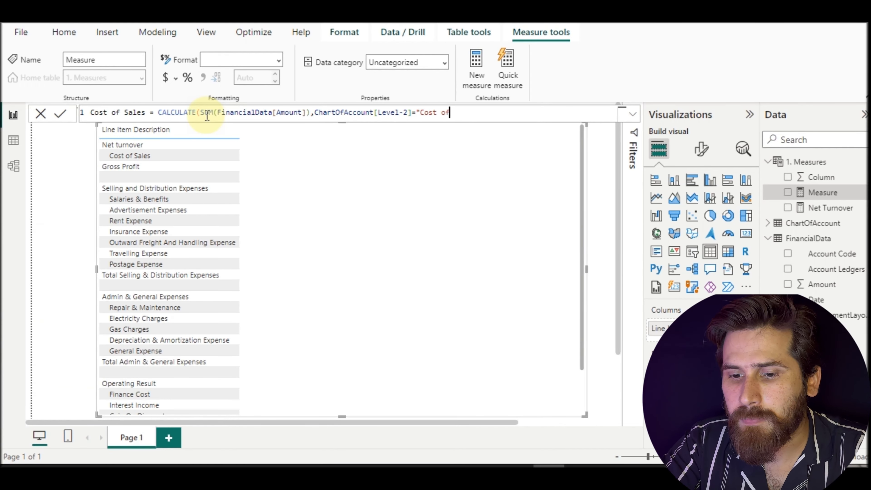
text("))
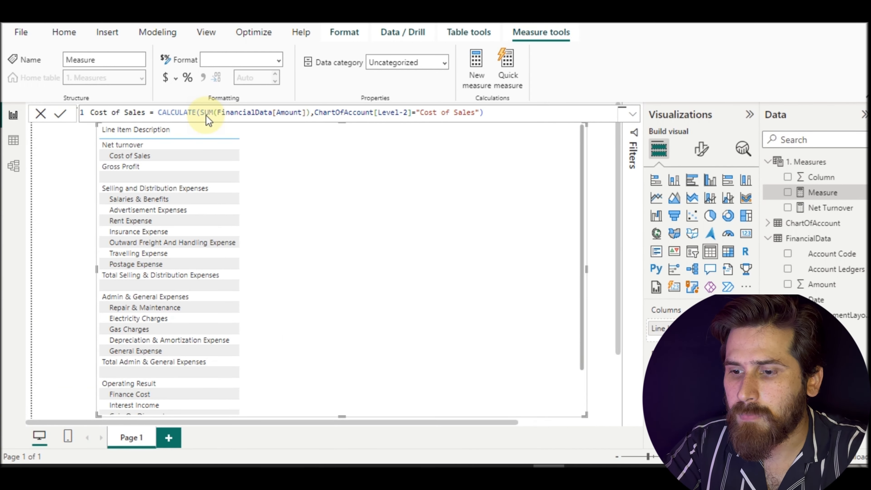
key(Return)
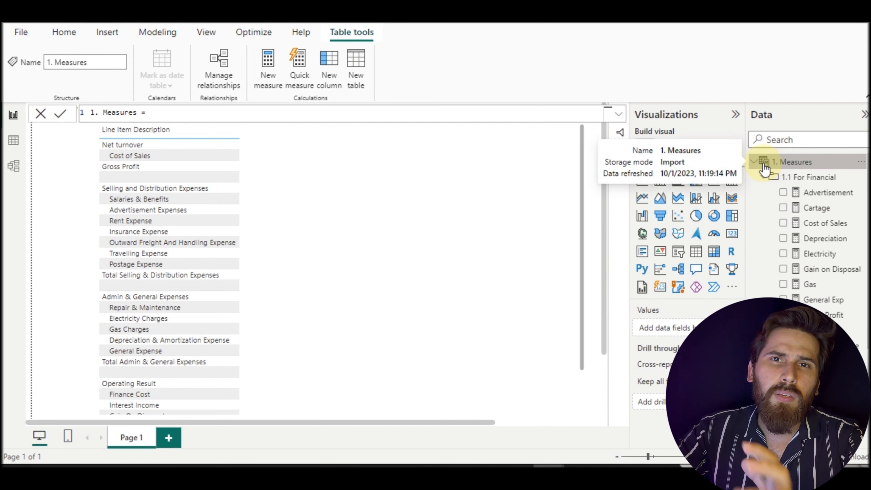
- Create a new measure named P&L Amount in the 1. Measures table and start a second formula line
right_click(763, 168)
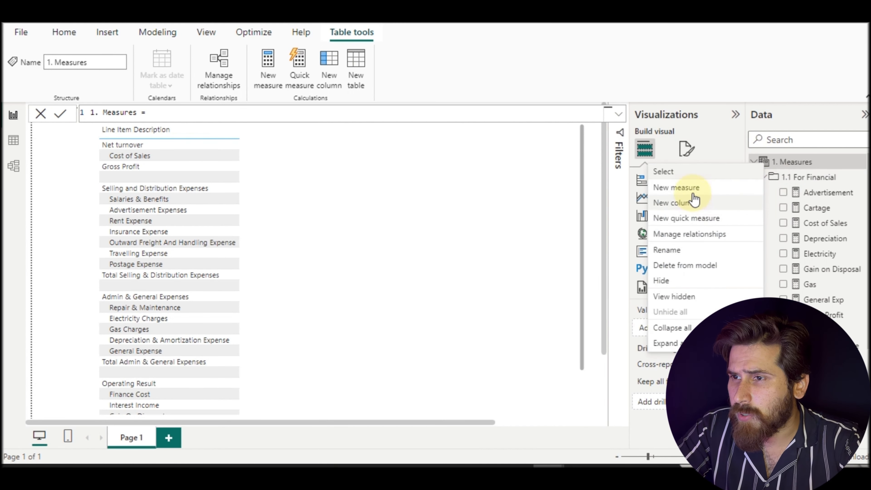
click(688, 187)
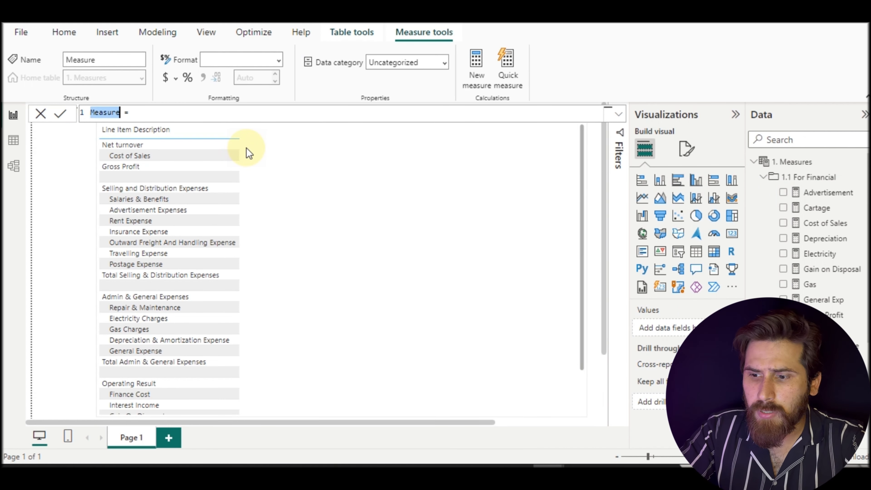
text(P&L)
text( Amount)
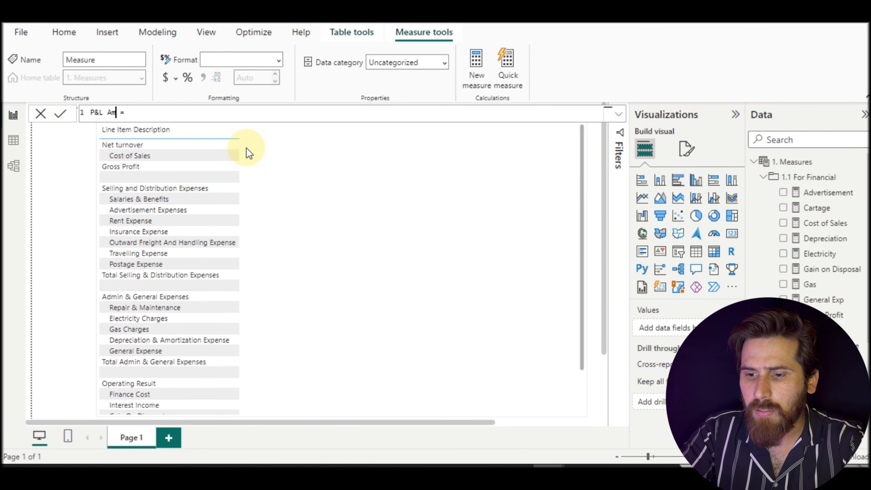
key(End)
key(shift+Return)
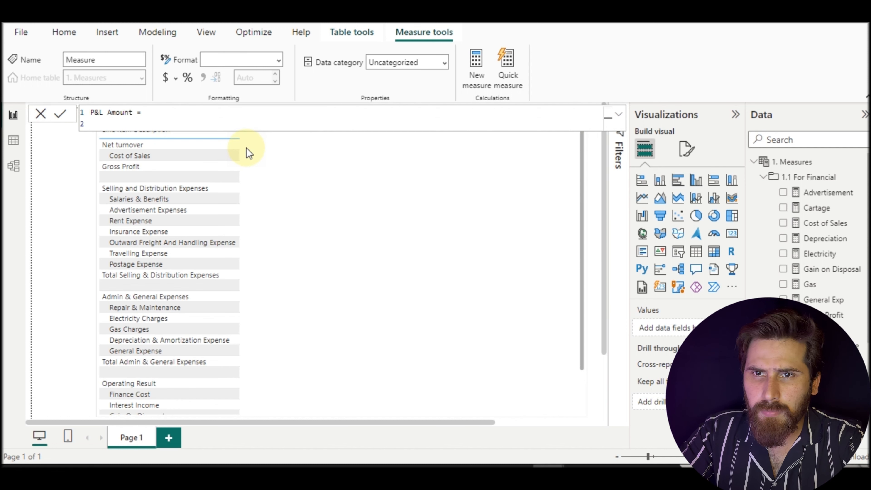
- Start a SWITCH function in the P&L Amount formula with SELECTEDVALUE(FinancialStatementLayout[Line Item ID]) as its expression
key(Tab)
text(swi)
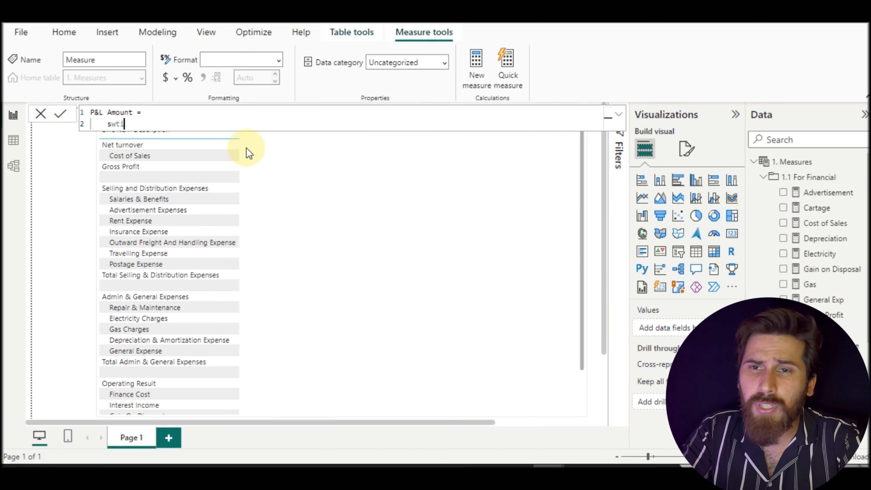
key(Tab)
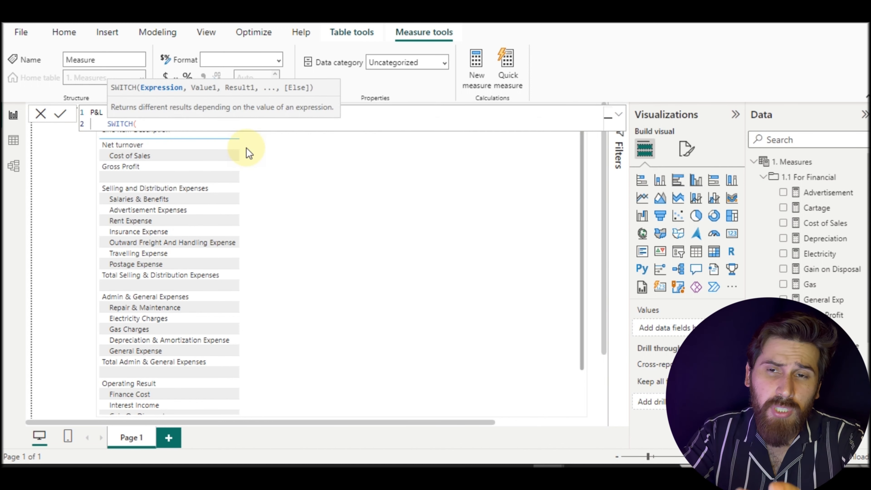
key(shift+Return)
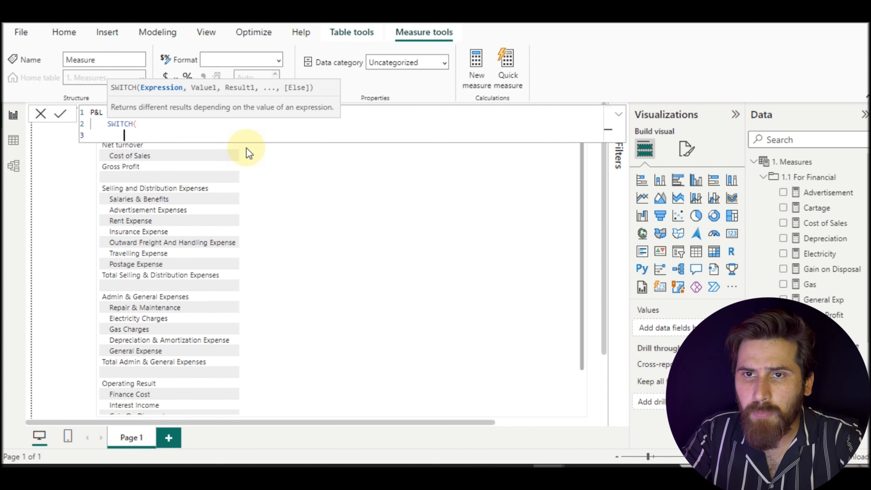
text(sele)
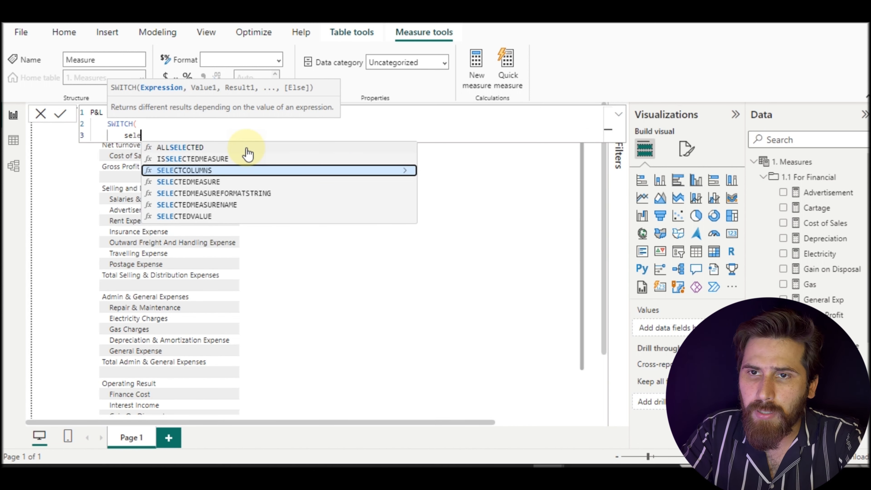
key(Down)
key(Down)
key(Down)
key(Down)
key(Tab)
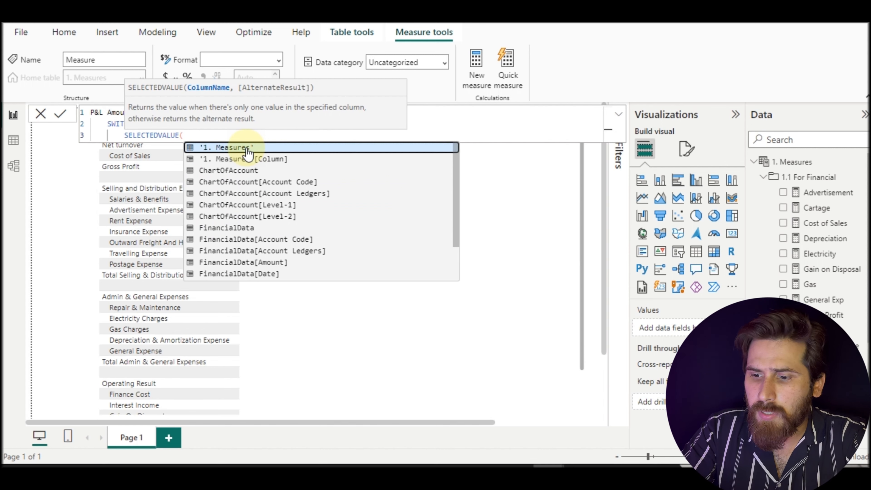
text(line)
key(Down)
key(Up)
key(Down)
key(Tab)
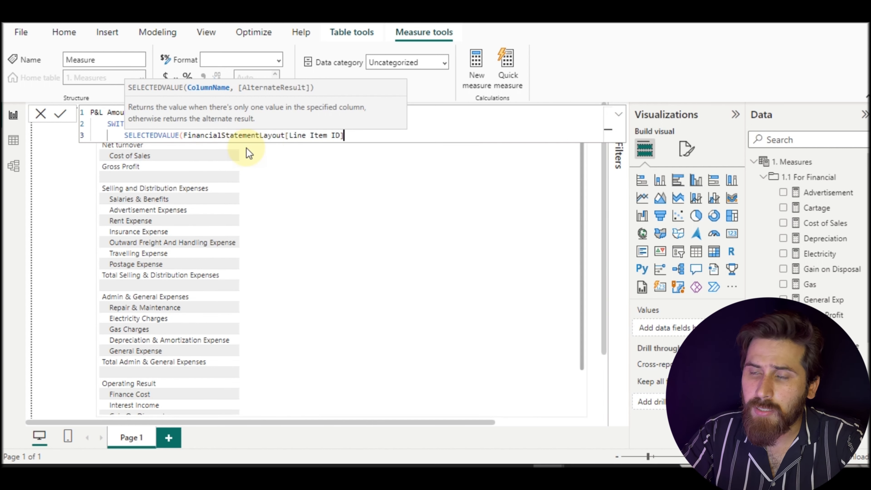
text(),)
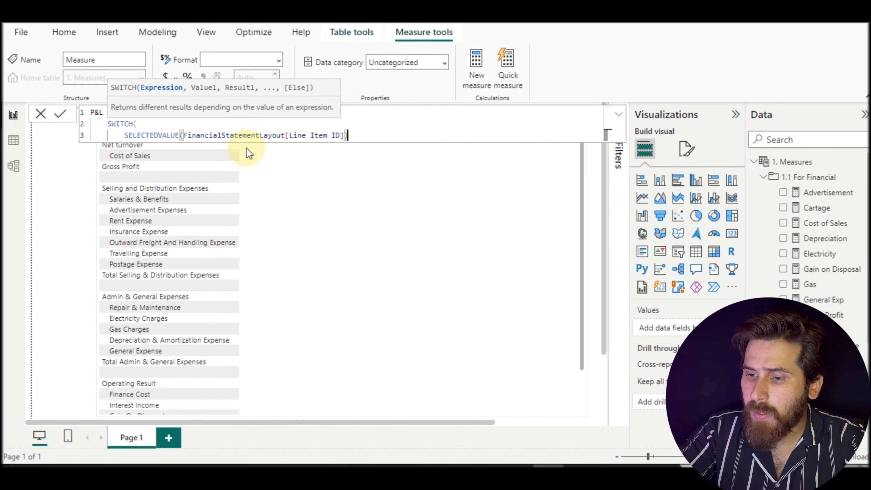
key(shift+Return)
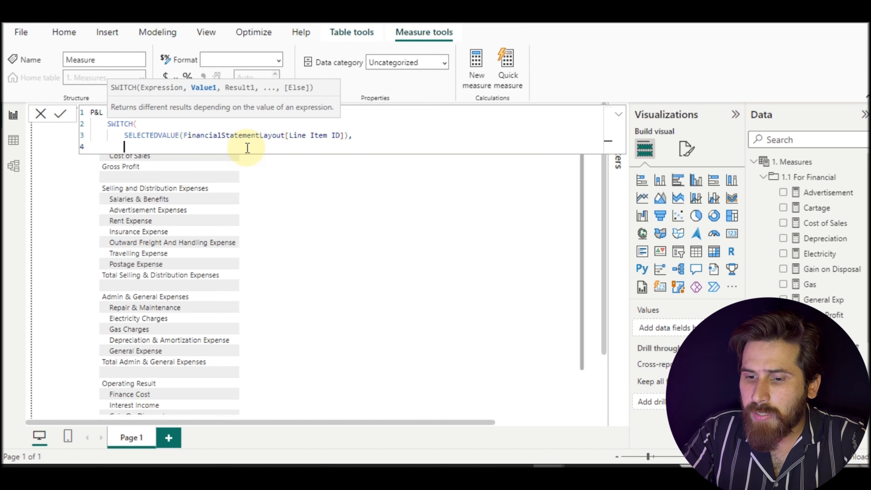
- Enter "Net Turnover" as the first value to match in the SWITCH function
text(net)
key(BackSpace)
key(BackSpace)
key(BackSpace)
text(")
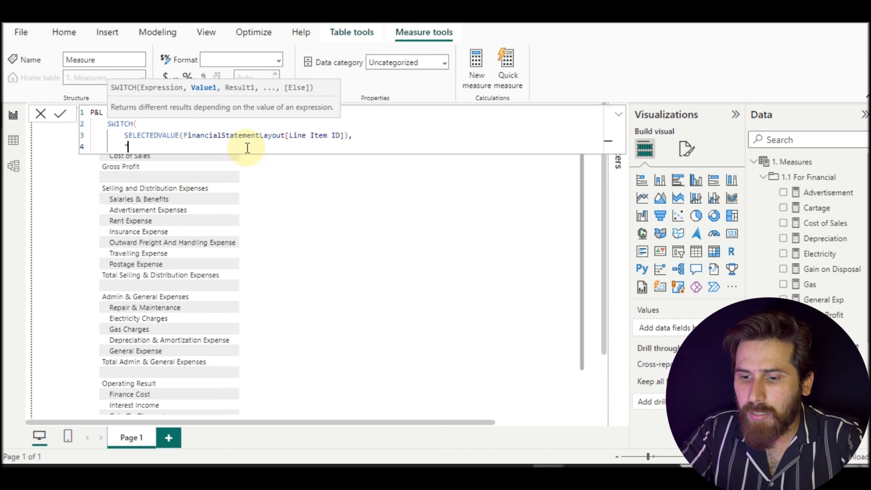
text(Net )
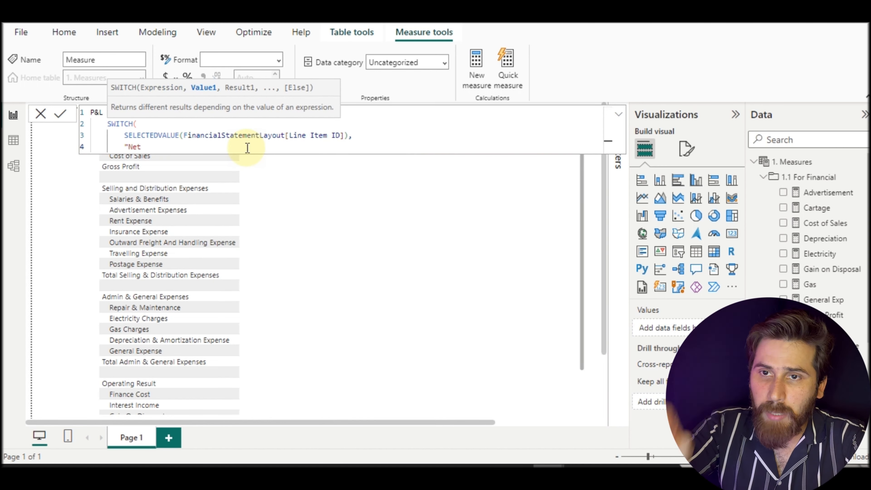
text(Rurnovwe)
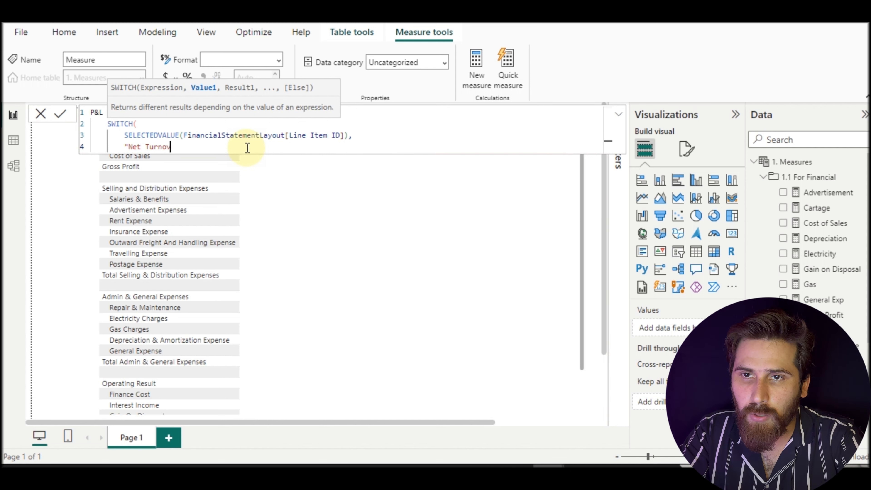
key(BackSpace)
key(BackSpace)
key(BackSpace)
text(er)
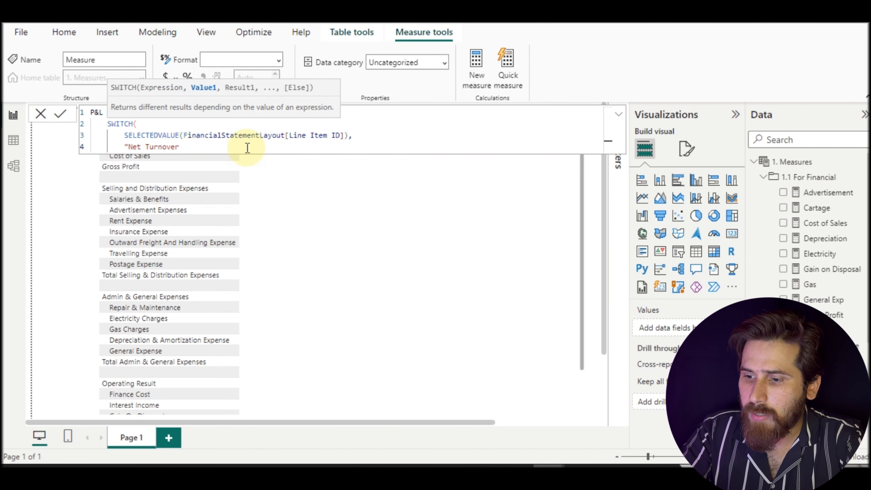
text(",)
- Return the [Net Turnover] measure for that value, close the SWITCH function and commit the P&L Amount measure
text(net)
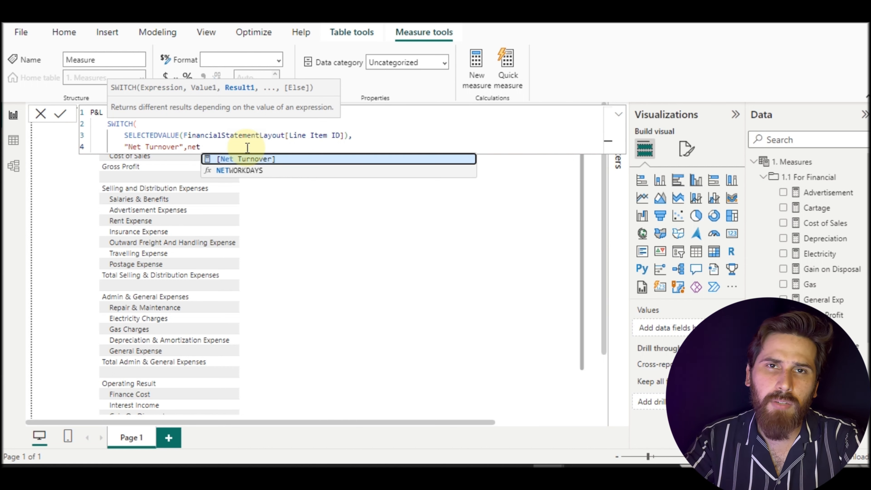
key(Tab)
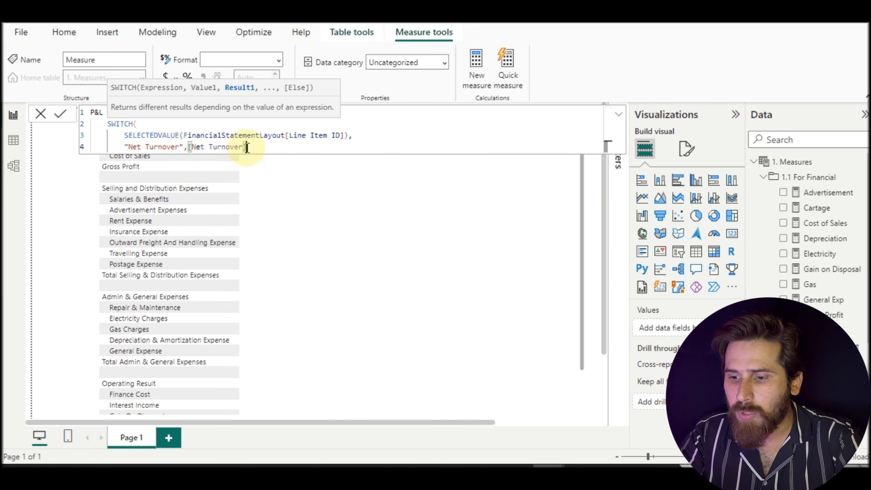
key(shift+Return)
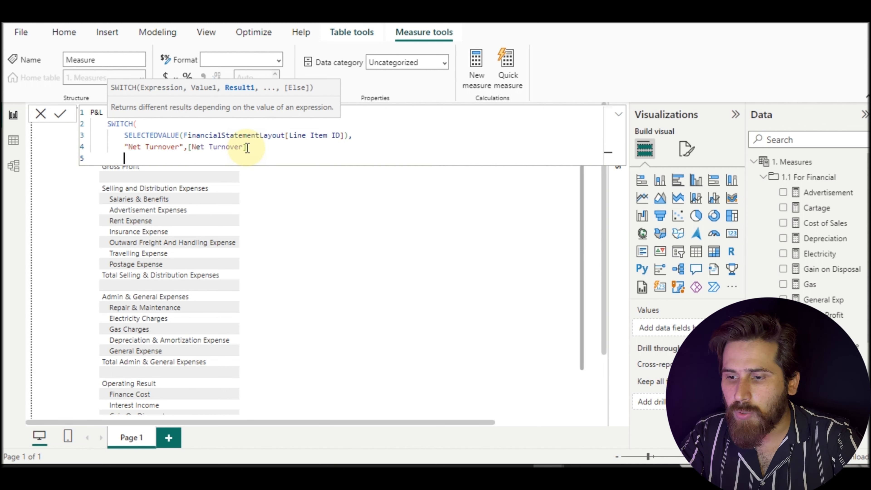
text())
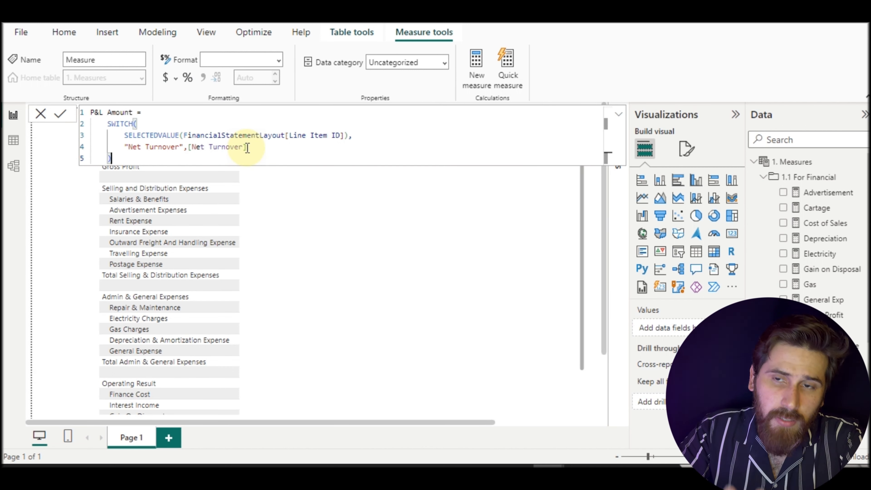
key(Return)
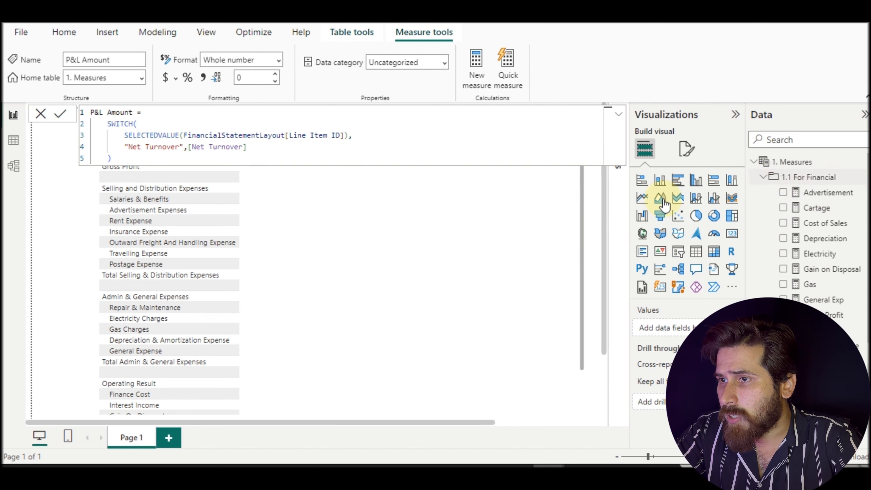
- Add P&L Amount to the table visual and show items with no data for Line Item Description
click(762, 176)
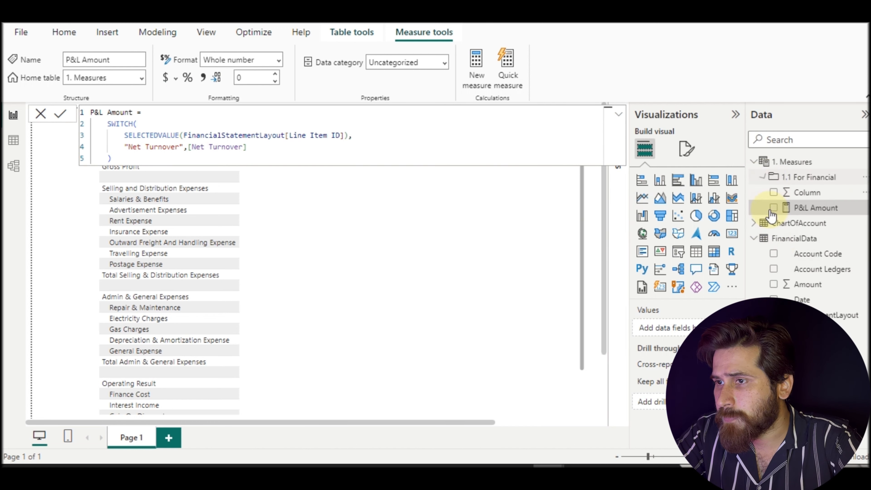
click(774, 207)
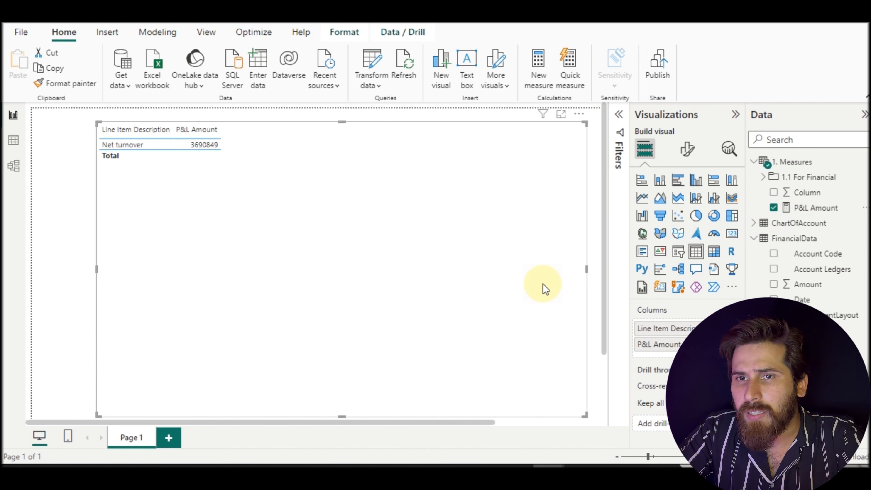
click(724, 328)
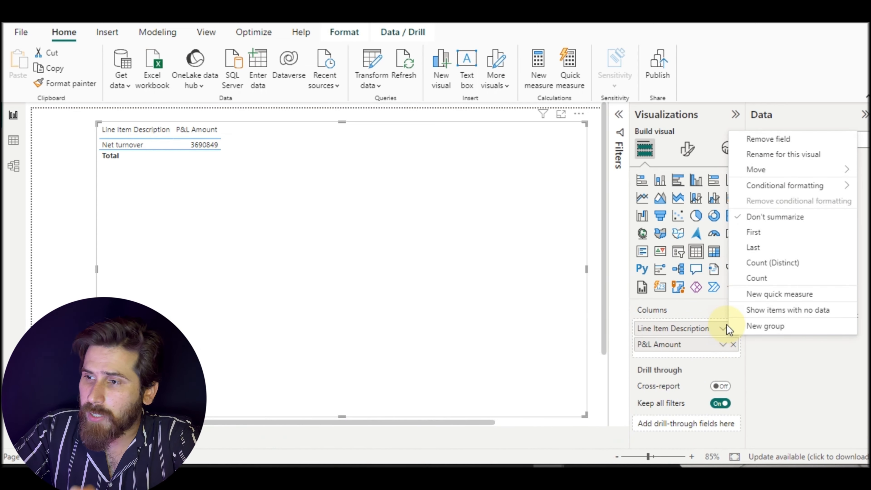
click(755, 312)
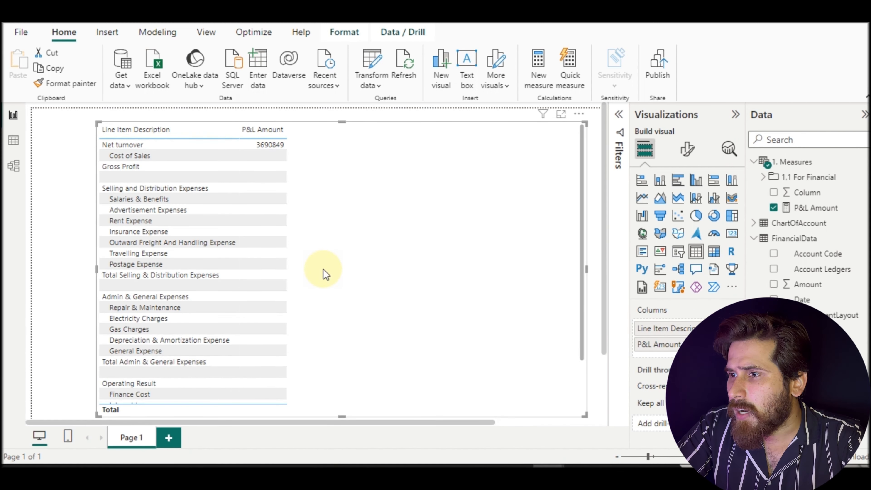
- Reopen the P&L Amount formula and add a comma after [Net Turnover] to continue the SWITCH list
click(802, 208)
click(261, 147)
text(,)
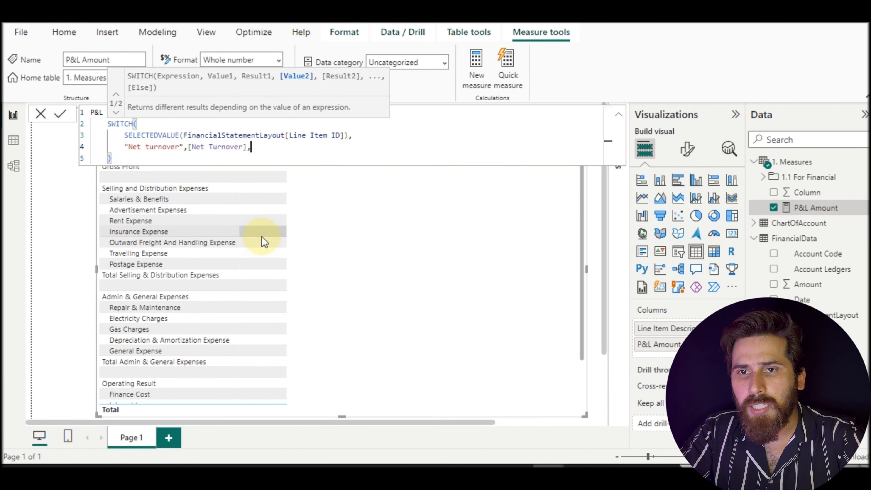